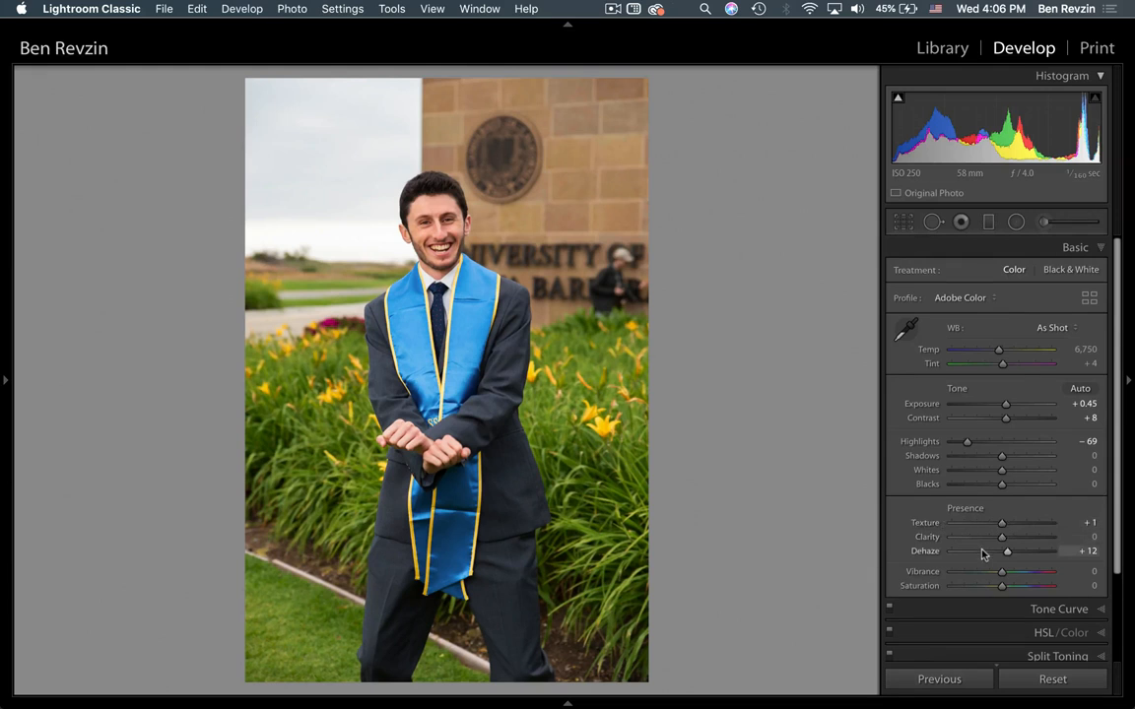
Browse the graduation photos in the library, enlarging the virtual copy of the man in the suit and photo 161 of the woman.
{"action": "key", "text": "g"}
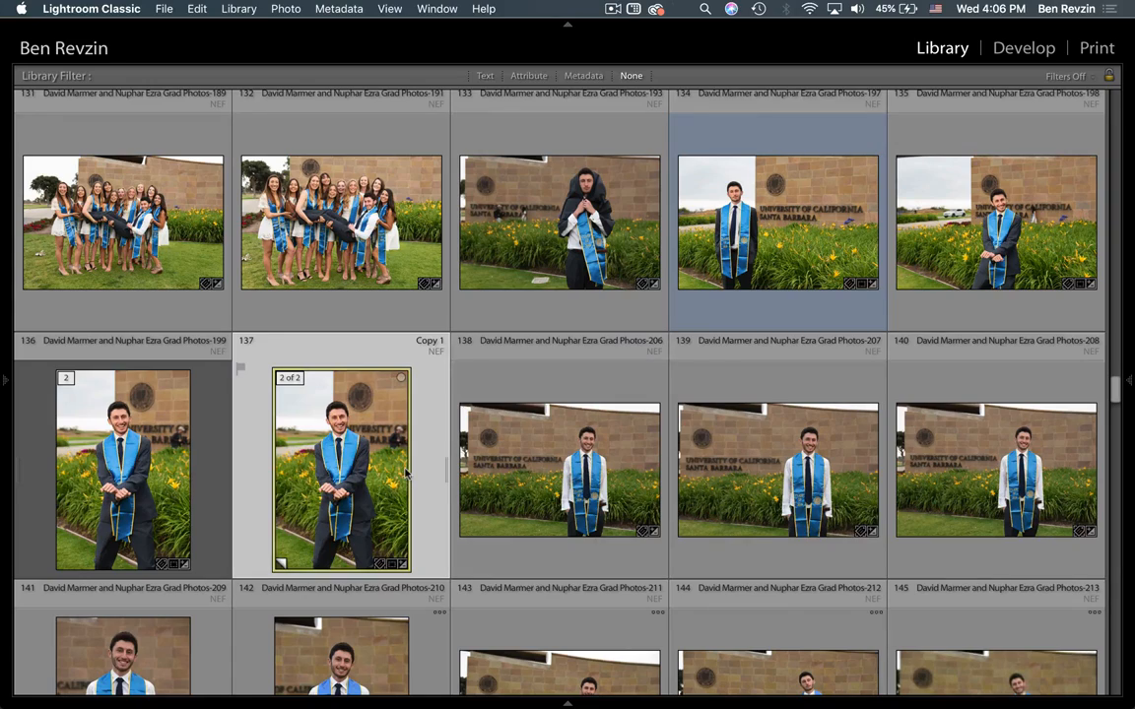
{"action": "double_click", "coordinate": [355, 433]}
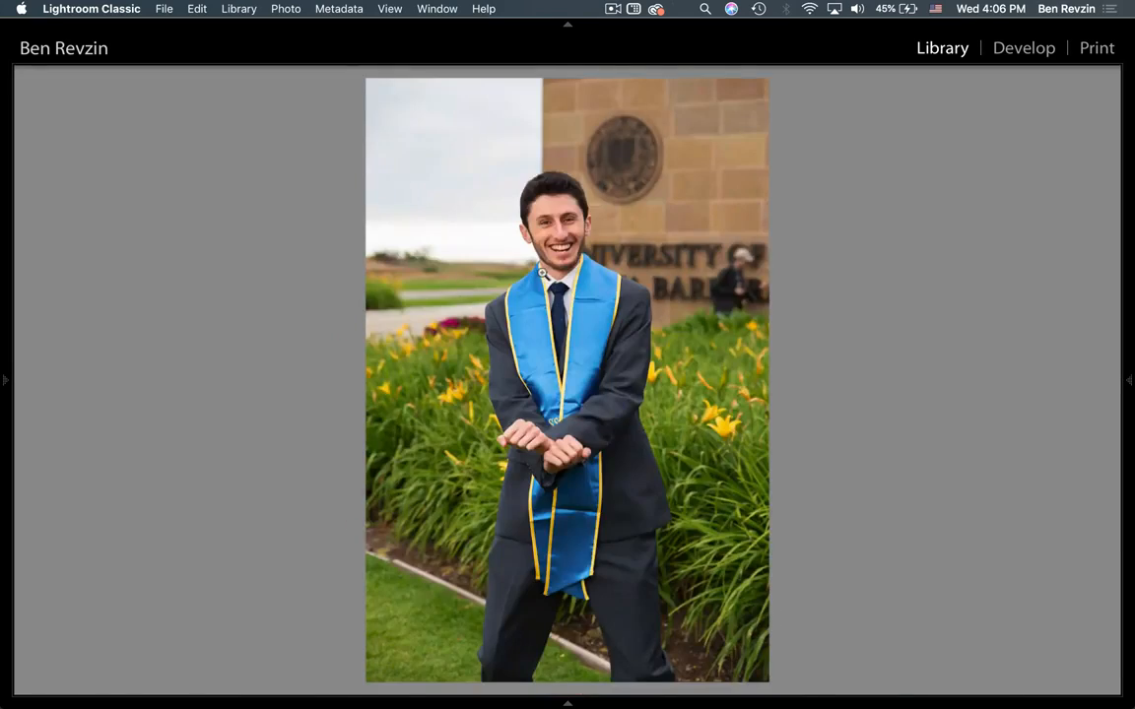
{"action": "key", "text": "g"}
{"action": "scroll", "coordinate": [559, 415], "scroll_direction": "down", "scroll_amount": 10}
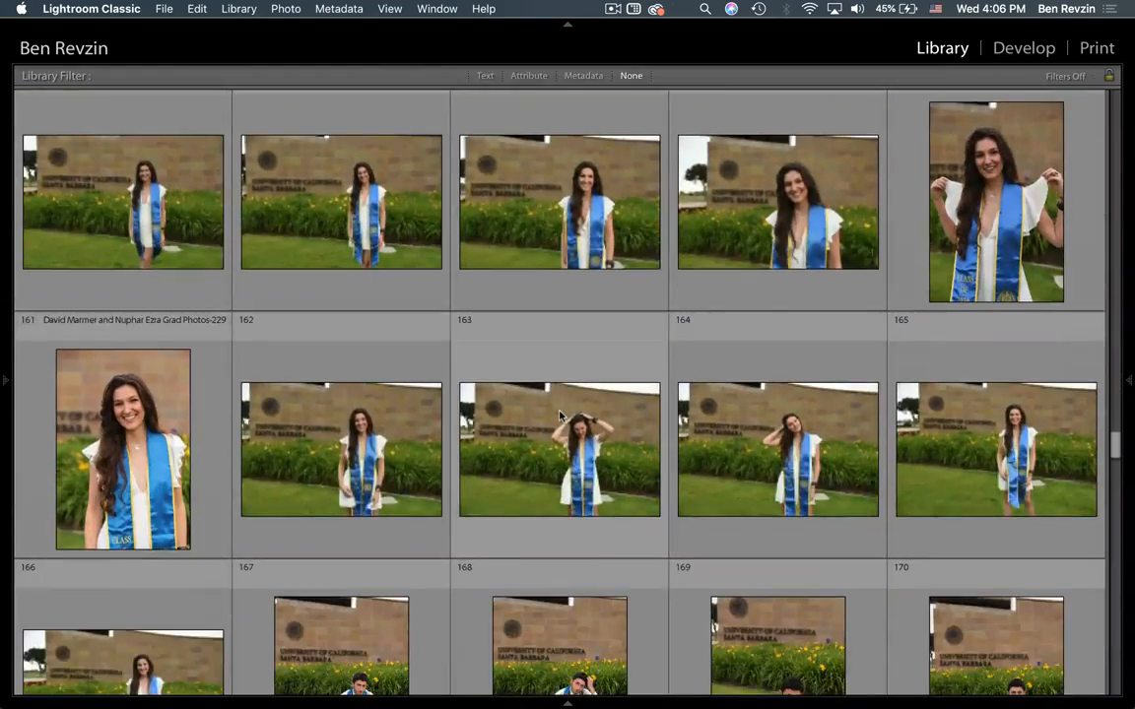
{"action": "double_click", "coordinate": [123, 448]}
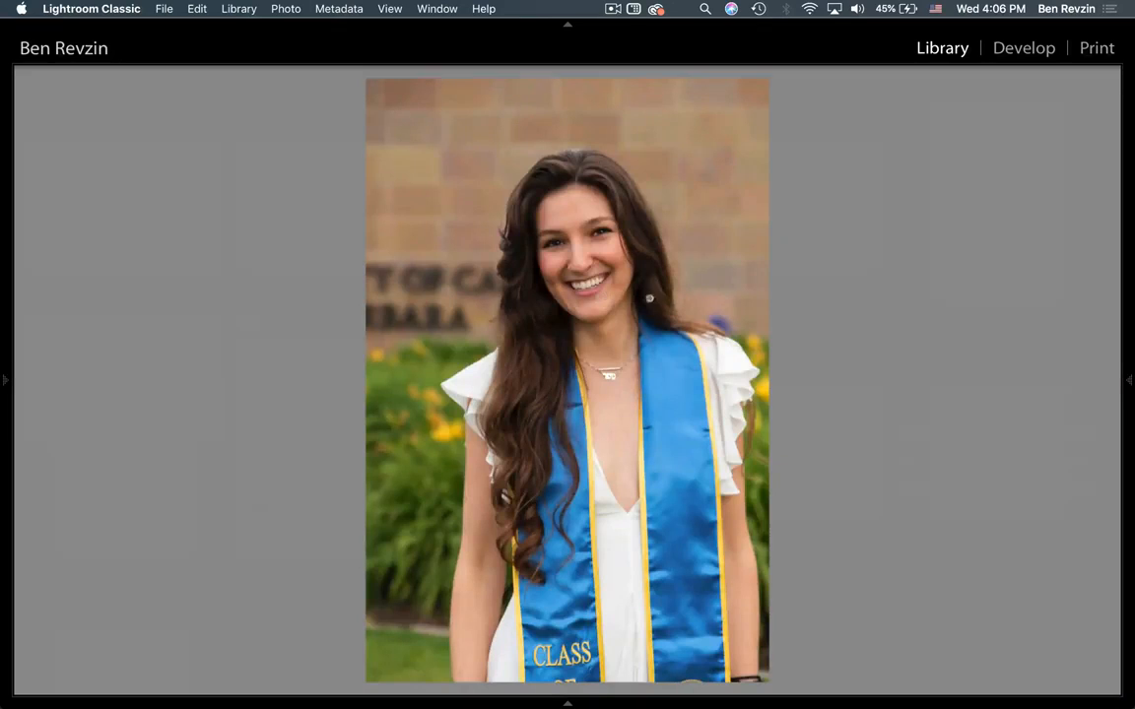
{"action": "key", "text": "g"}
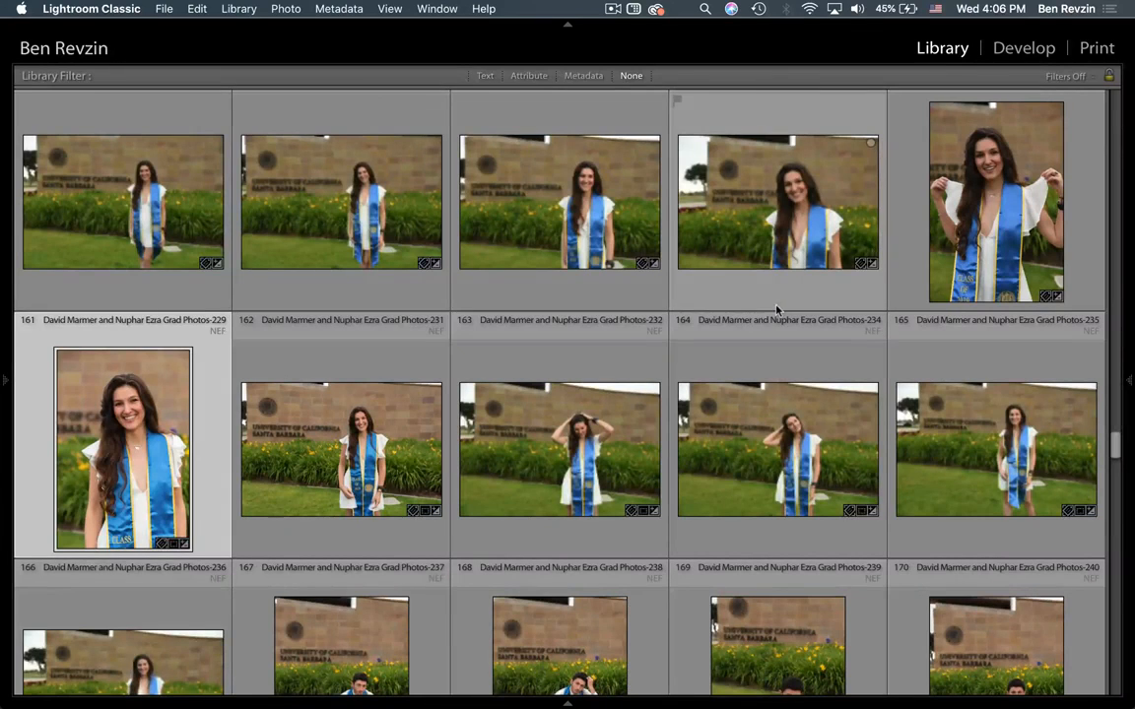
Filter the library to yellow-labelled photos and reset all develop settings of the man's graduation portrait.
{"action": "left_click", "coordinate": [528, 76]}
{"action": "left_click", "coordinate": [954, 98]}
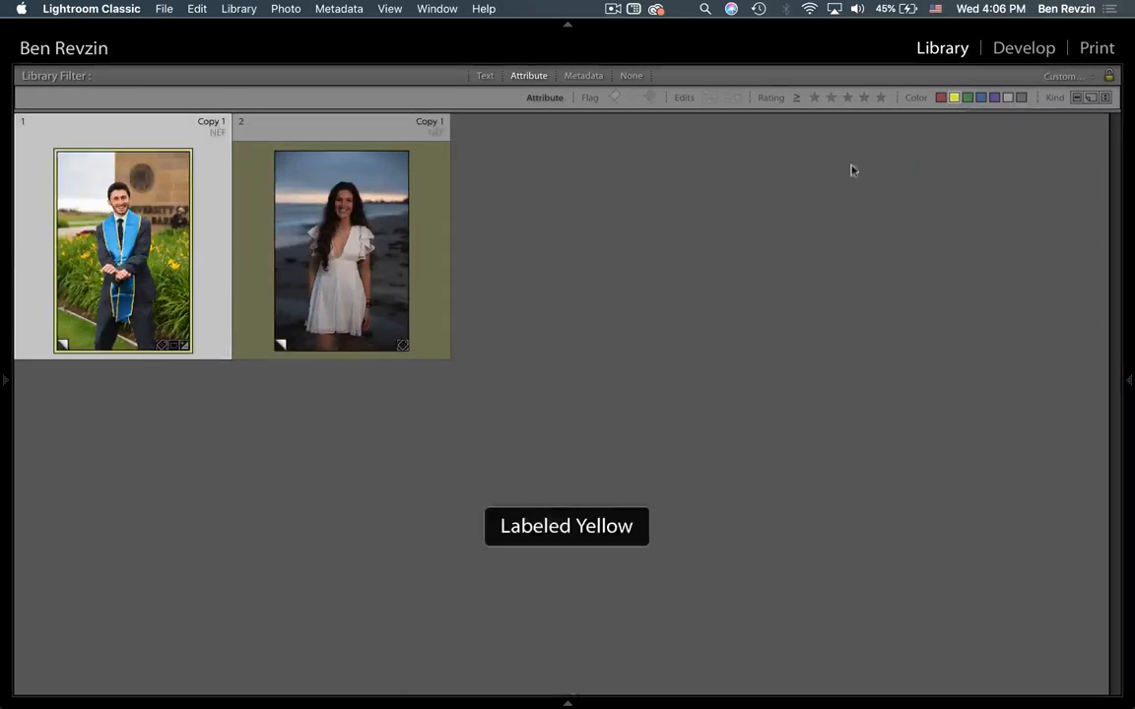
{"action": "double_click", "coordinate": [117, 233]}
{"action": "key", "text": "d"}
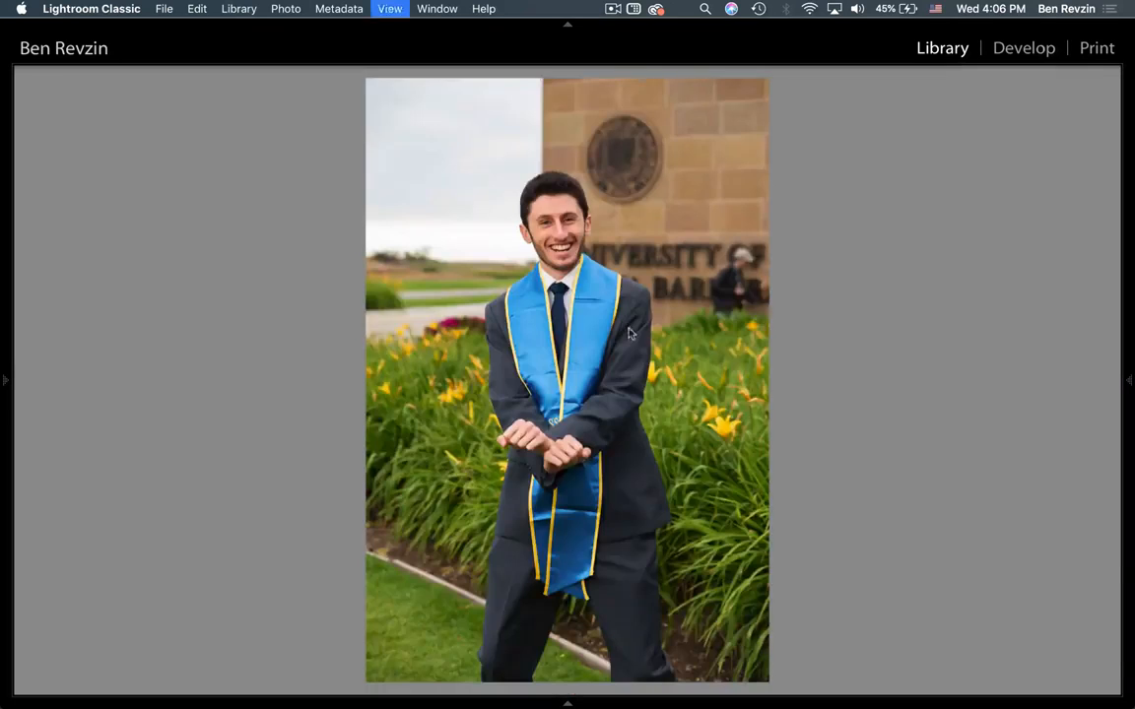
{"action": "left_click", "coordinate": [1050, 680]}
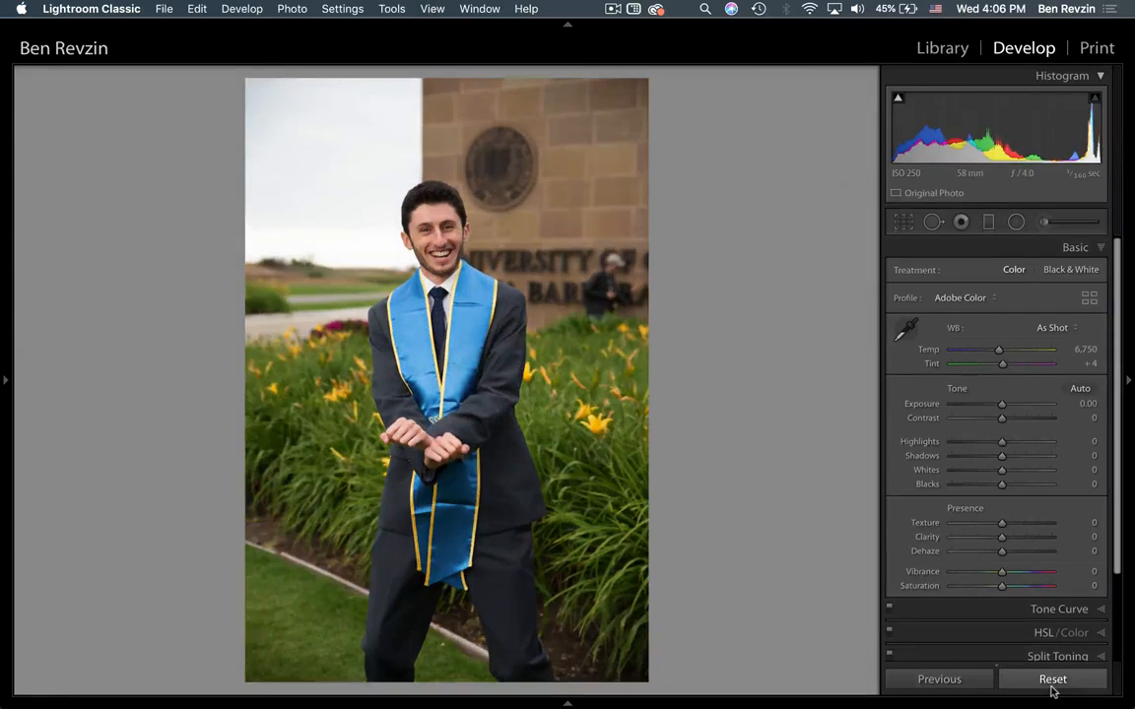
On the woman's beach portrait, set Exposure to +1.25, Contrast to +15 and Highlights to −85.
{"action": "key", "text": "Right"}
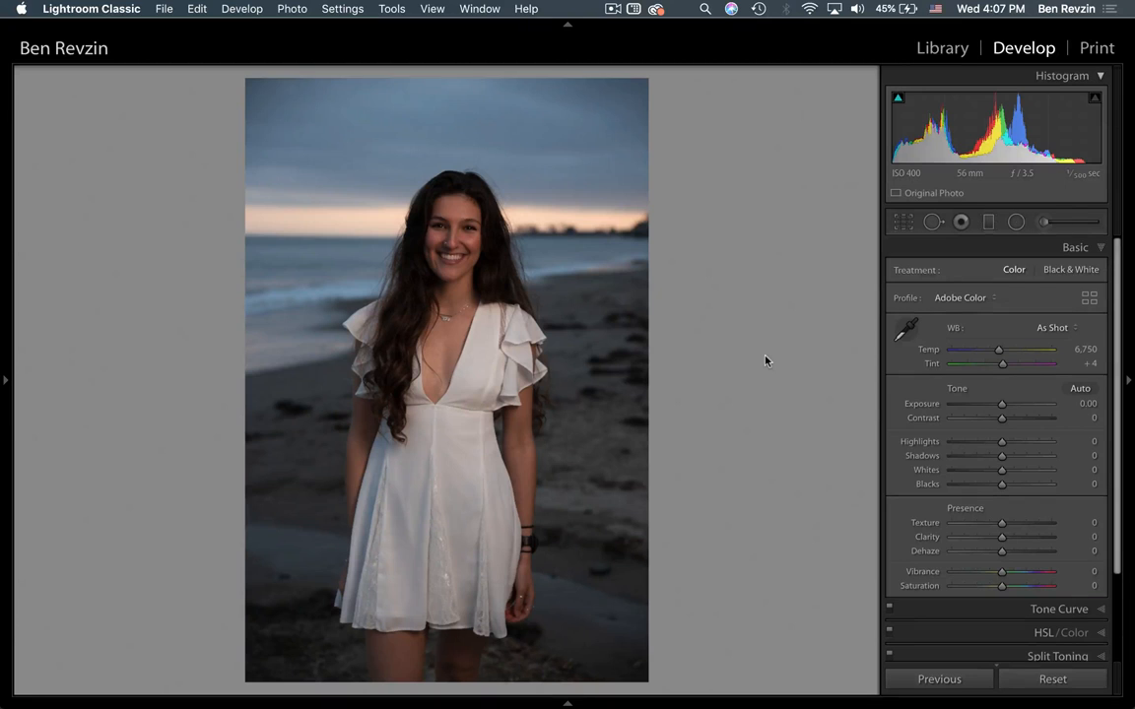
{"action": "mouse_move", "coordinate": [1001, 404]}
{"action": "left_mouse_down"}
{"action": "mouse_move", "coordinate": [1016, 405]}
{"action": "mouse_move", "coordinate": [1009, 424]}
{"action": "mouse_move", "coordinate": [1012, 411]}
{"action": "left_mouse_up"}
{"action": "left_click", "coordinate": [961, 447]}
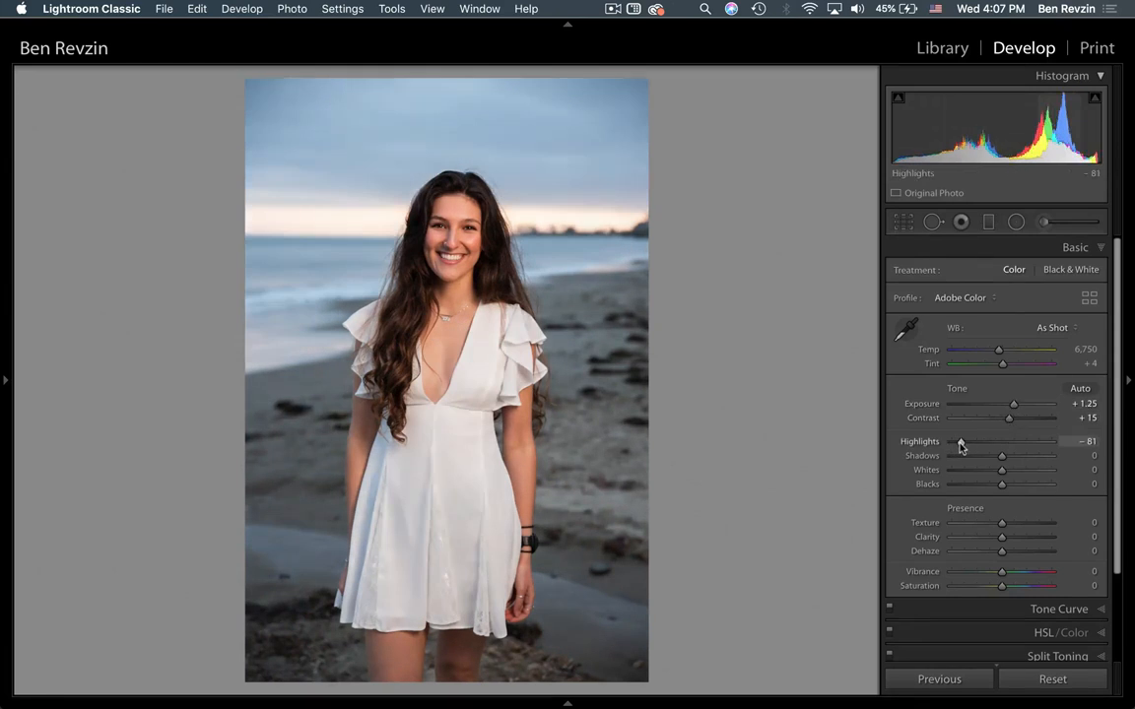
{"action": "left_click_drag", "start_coordinate": [960, 446], "coordinate": [958, 446]}
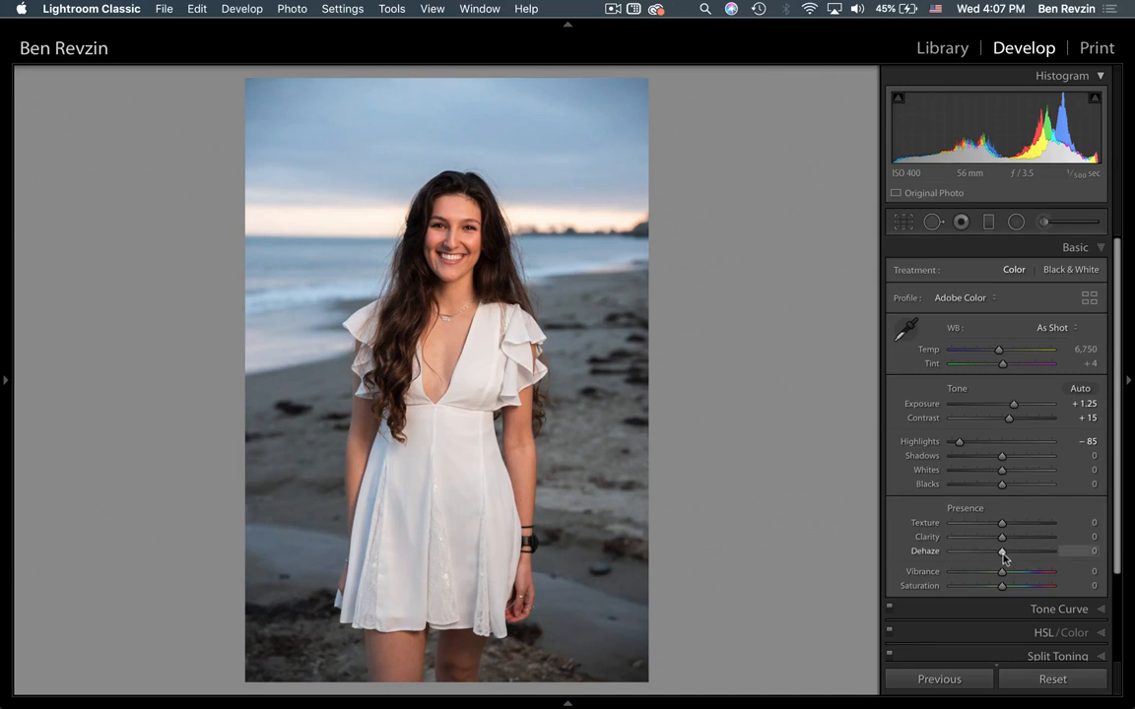
Try Dehaze at +100, −100 and +9 on the beach portrait, and return it to 0.
{"action": "left_click_drag", "start_coordinate": [1001, 550], "coordinate": [953, 552]}
{"action": "key", "text": "super+z"}
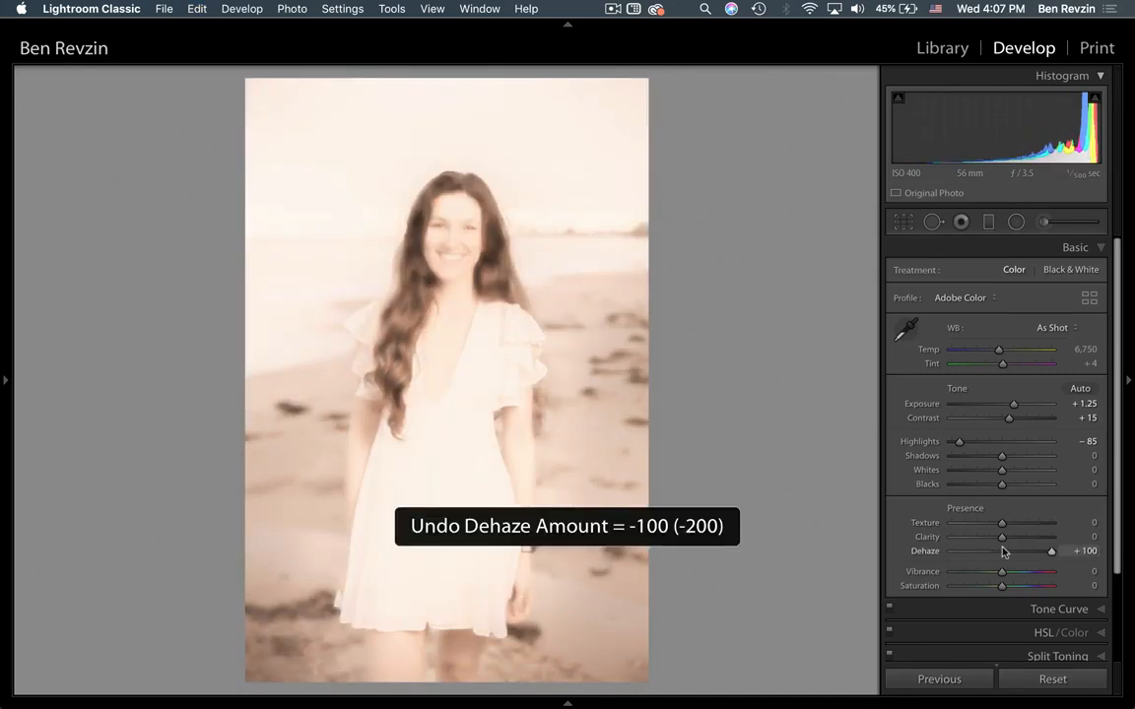
{"action": "left_click", "coordinate": [1008, 553]}
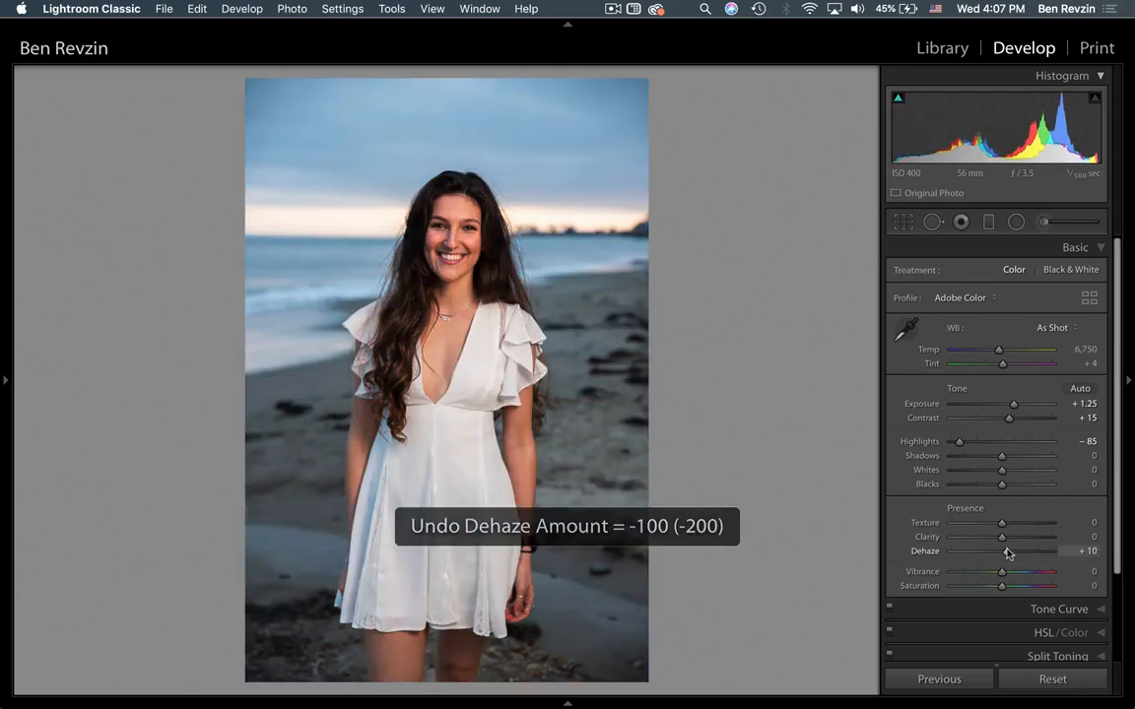
{"action": "key", "text": "super+z"}
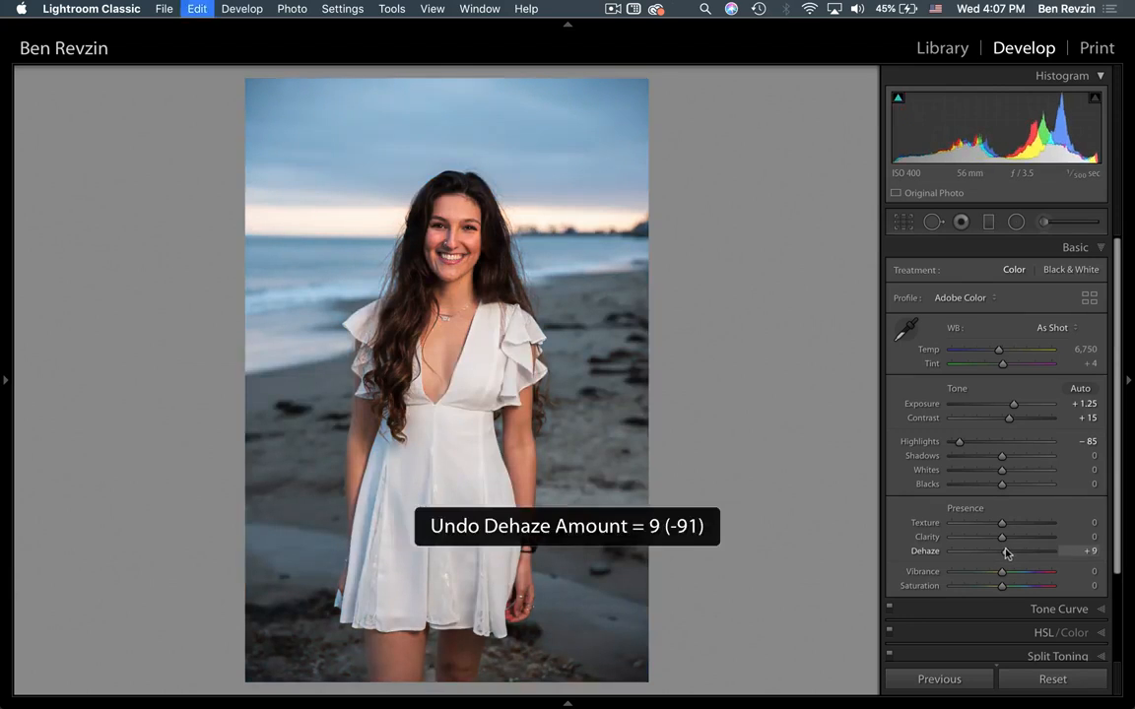
{"action": "type", "text": "00"}
{"action": "key", "text": "Return"}
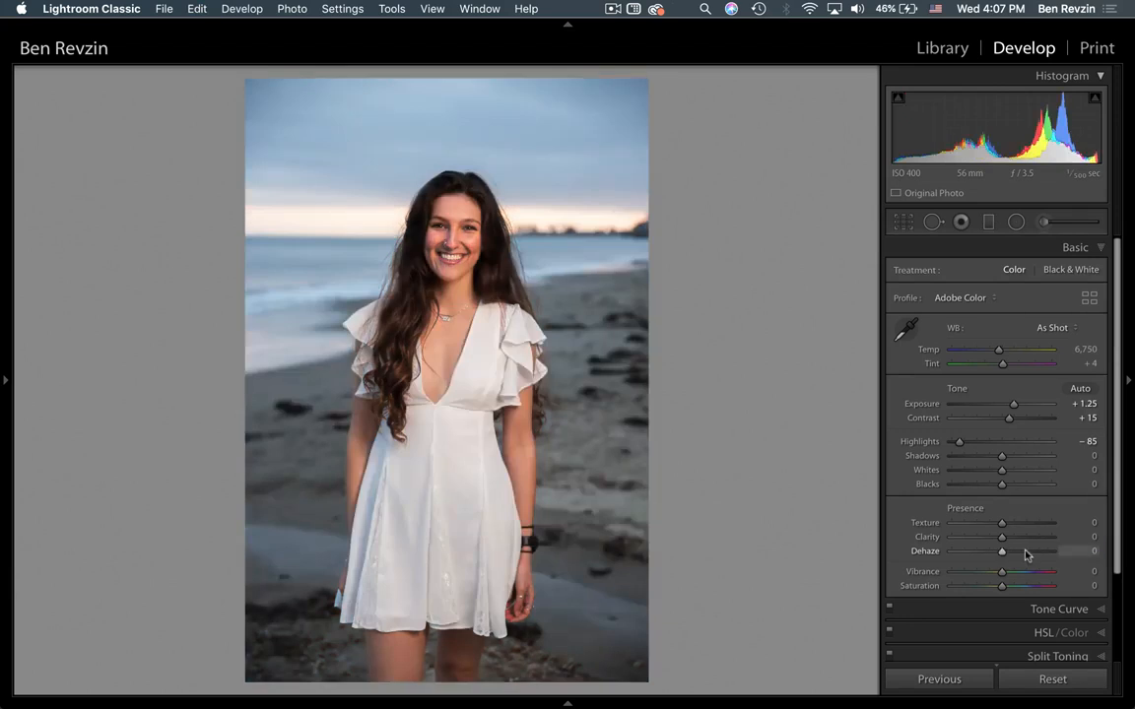
Try Clarity at +100 and at −100, examining the effect on the woman's face up close.
{"action": "left_click", "coordinate": [1039, 538]}
{"action": "left_click_drag", "start_coordinate": [1042, 543], "coordinate": [1076, 542]}
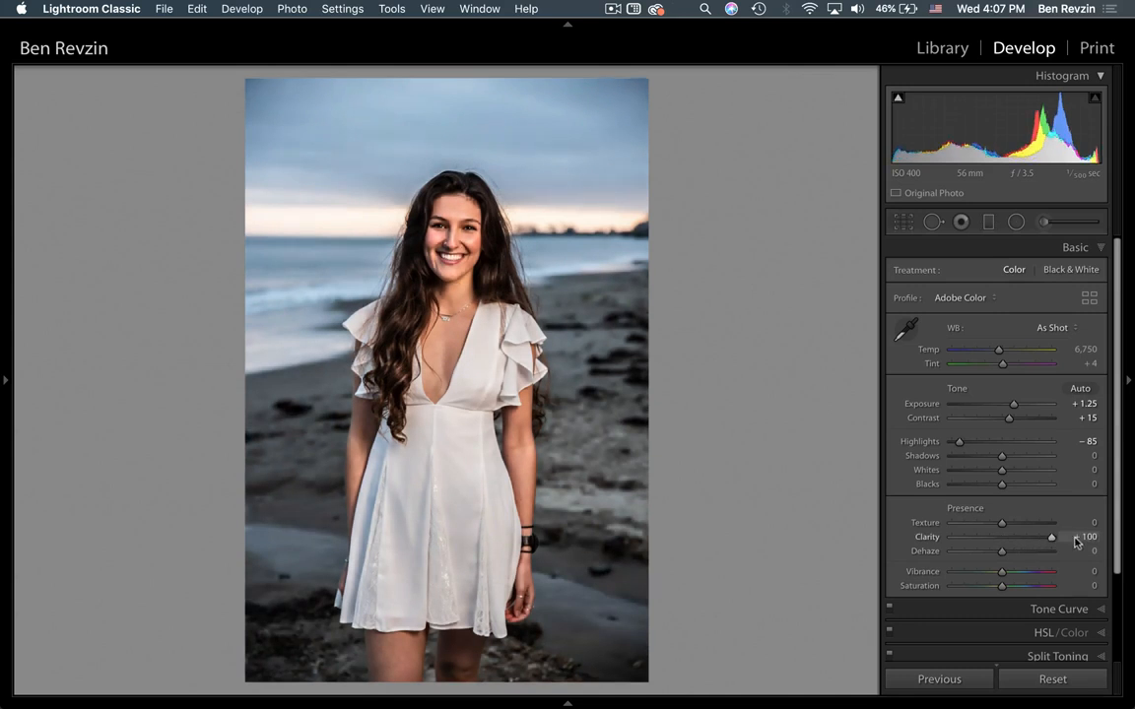
{"action": "left_click", "coordinate": [506, 250]}
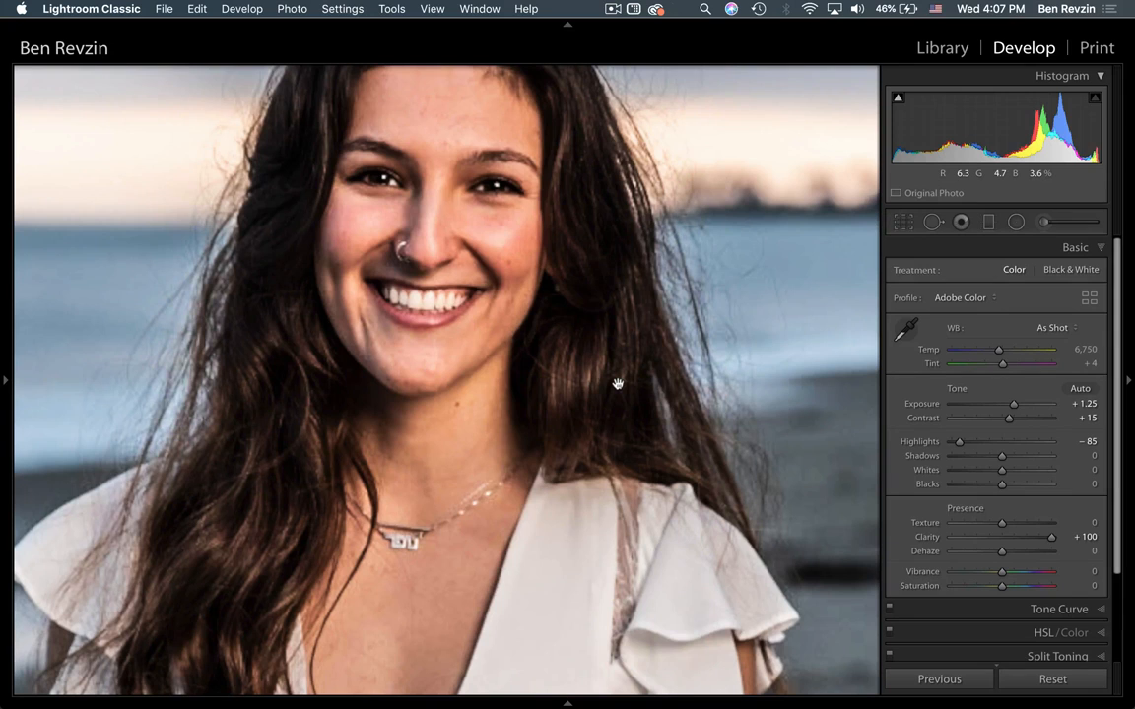
{"action": "left_click", "coordinate": [952, 540]}
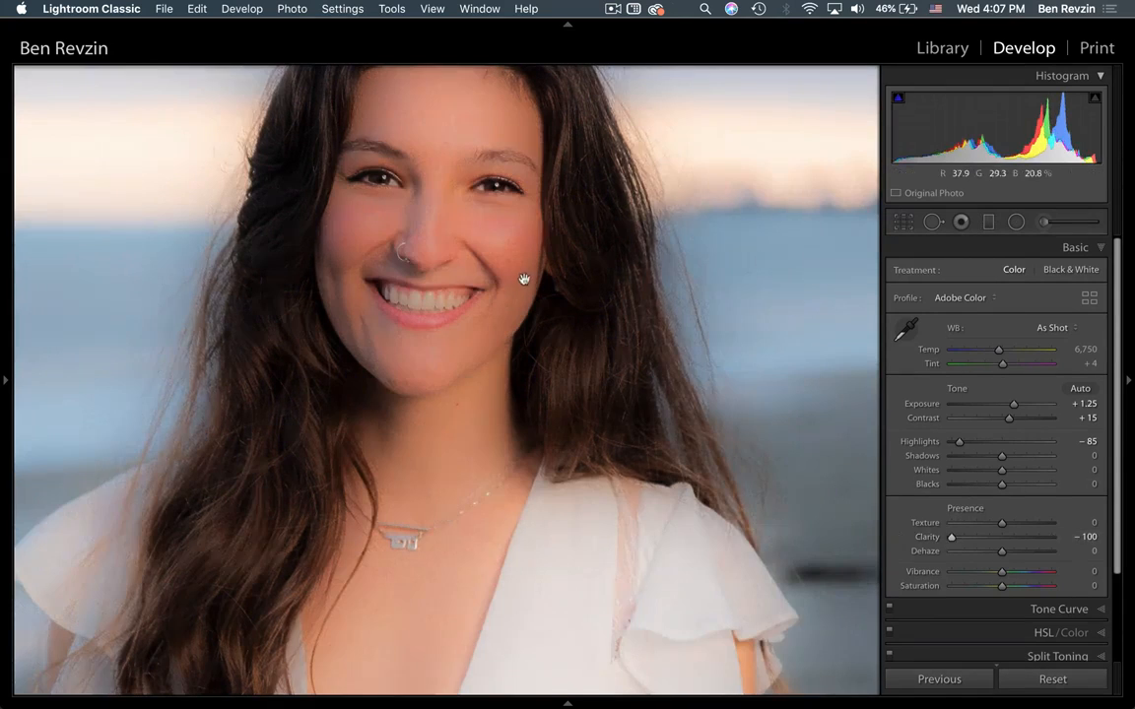
{"action": "left_click_drag", "start_coordinate": [524, 279], "coordinate": [587, 369]}
{"action": "left_click", "coordinate": [592, 374]}
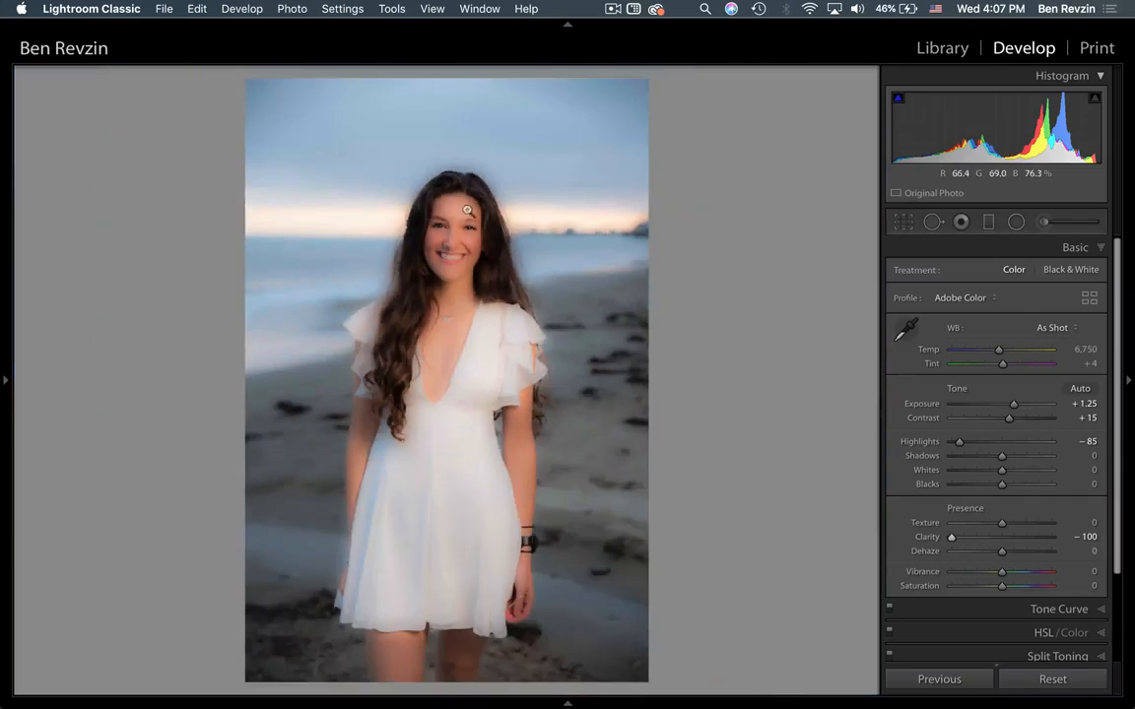
Check Clarity at −100 on the face once more, and set Clarity back to +1.
{"action": "left_click", "coordinate": [1018, 539]}
{"action": "left_click", "coordinate": [951, 540]}
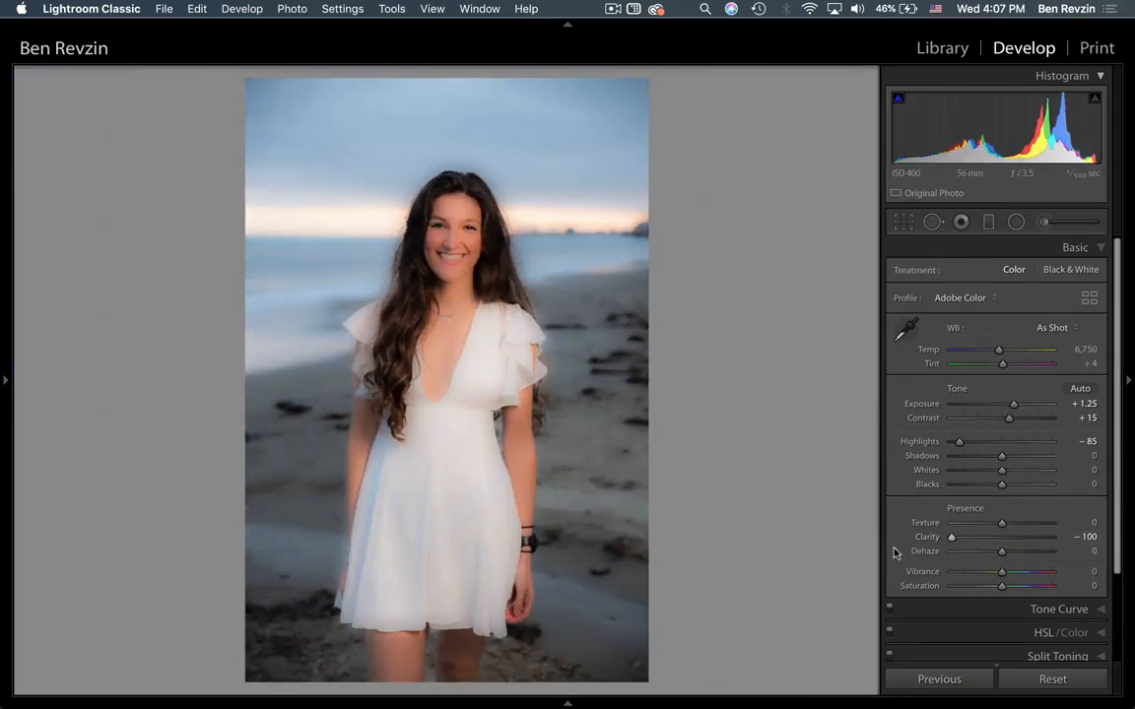
{"action": "left_click", "coordinate": [443, 225]}
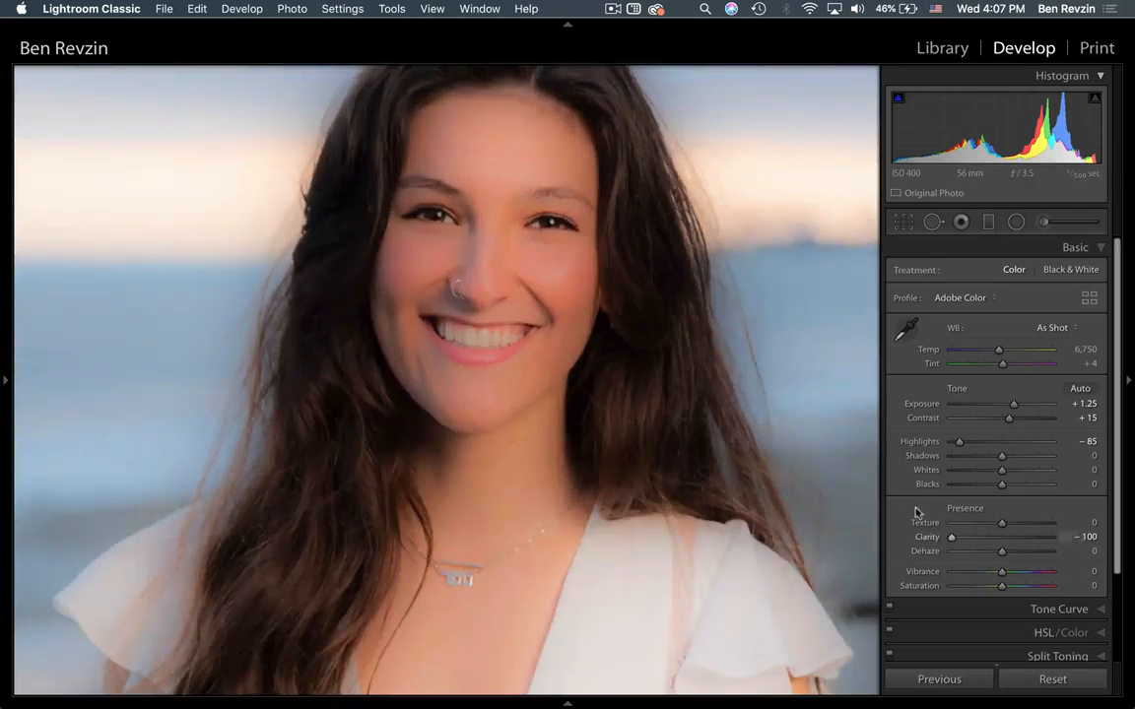
{"action": "left_click", "coordinate": [1000, 538]}
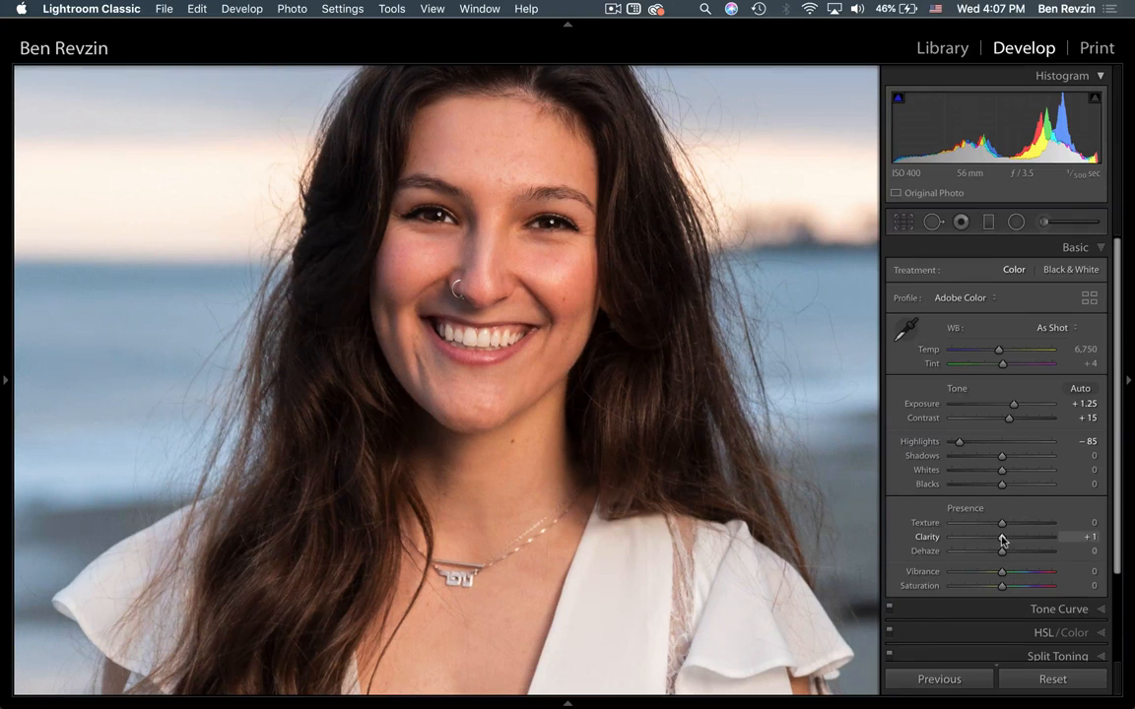
Set Texture to −100 and compare the whole beach portrait before and after the edits.
{"action": "left_click", "coordinate": [952, 523]}
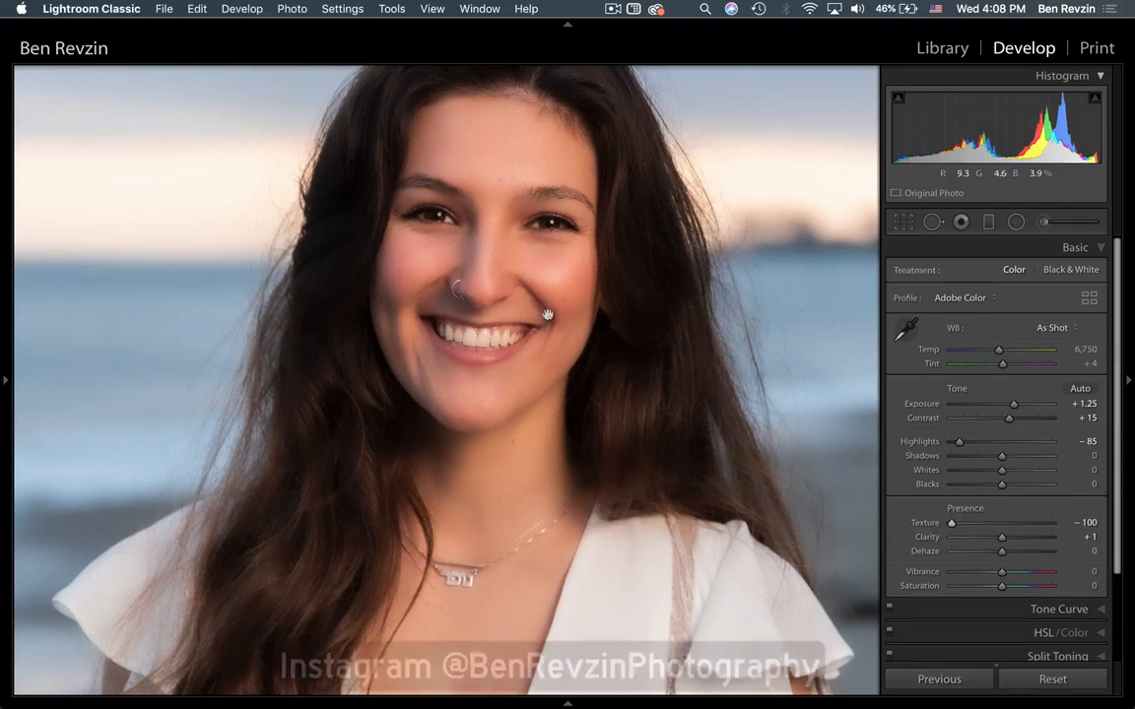
{"action": "left_click", "coordinate": [439, 372]}
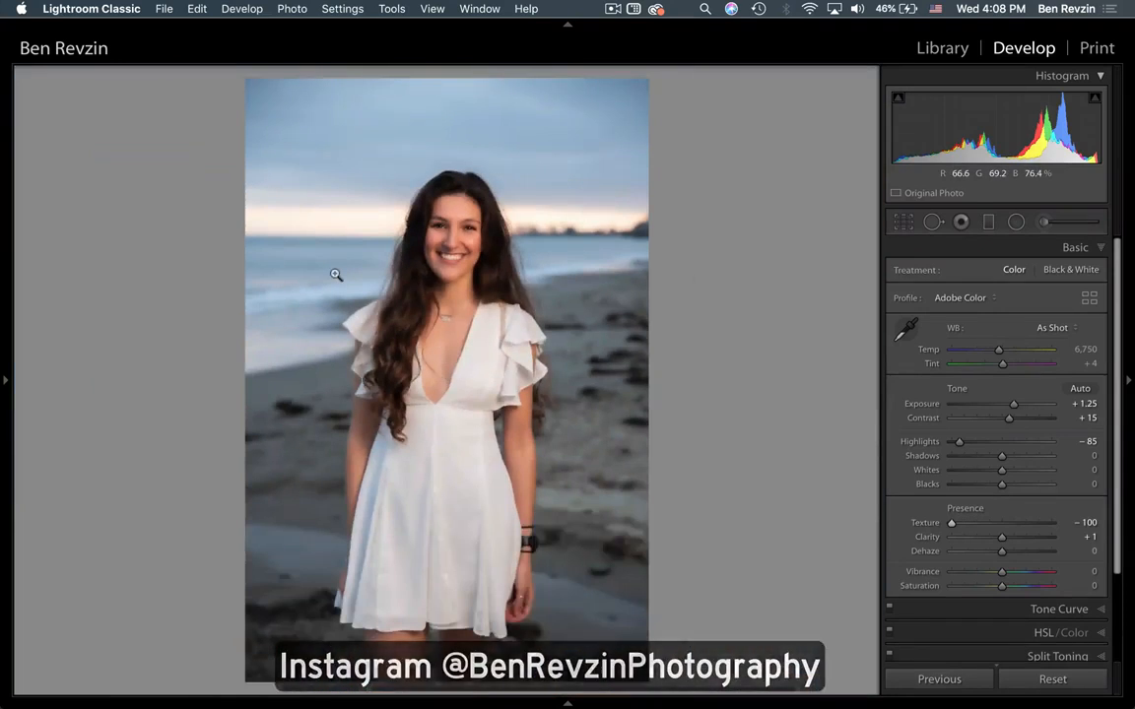
{"action": "key", "text": "backslash"}
{"action": "key", "text": "backslash"}
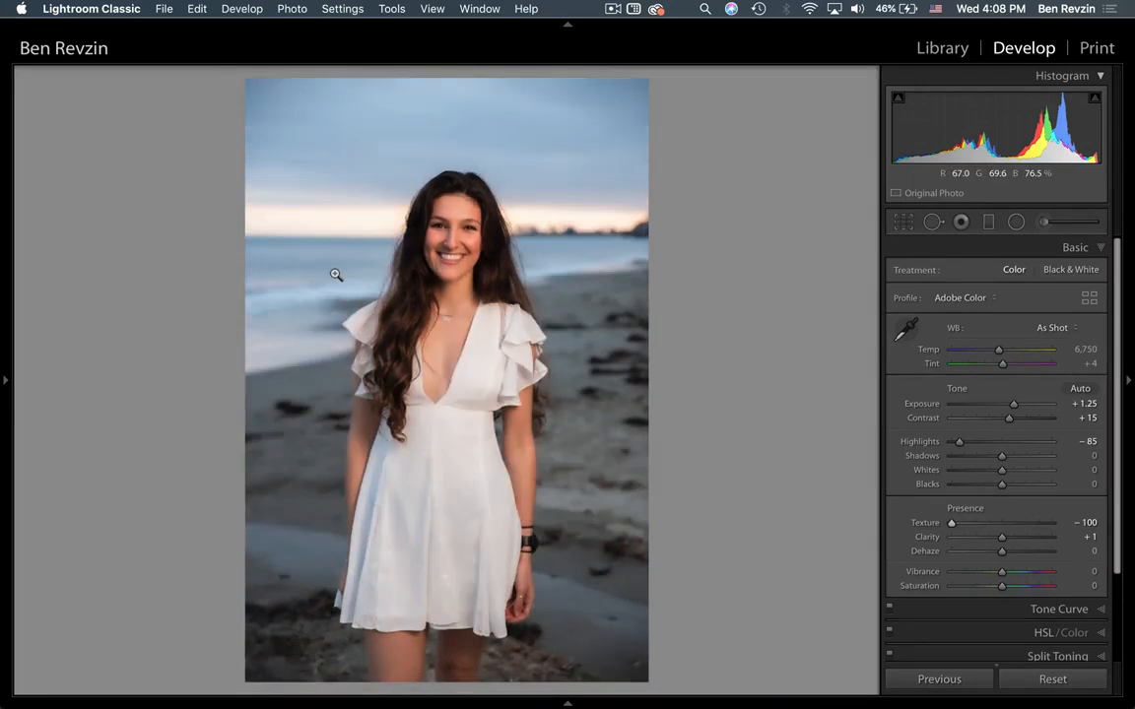
{"action": "key", "text": "backslash"}
{"action": "key", "text": "backslash"}
{"action": "key", "text": "backslash"}
{"action": "key", "text": "backslash"}
Try Clarity at −100 on top of the softened texture, and undo it.
{"action": "left_click_drag", "start_coordinate": [1002, 537], "coordinate": [934, 541]}
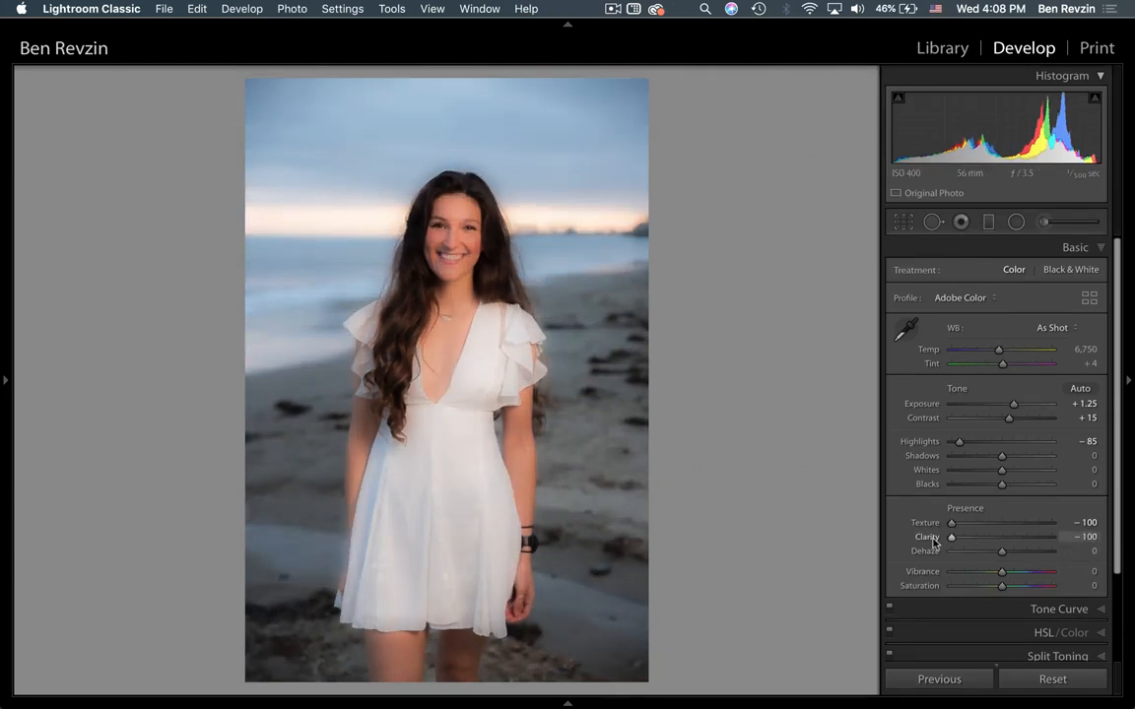
{"action": "key", "text": "super+z"}
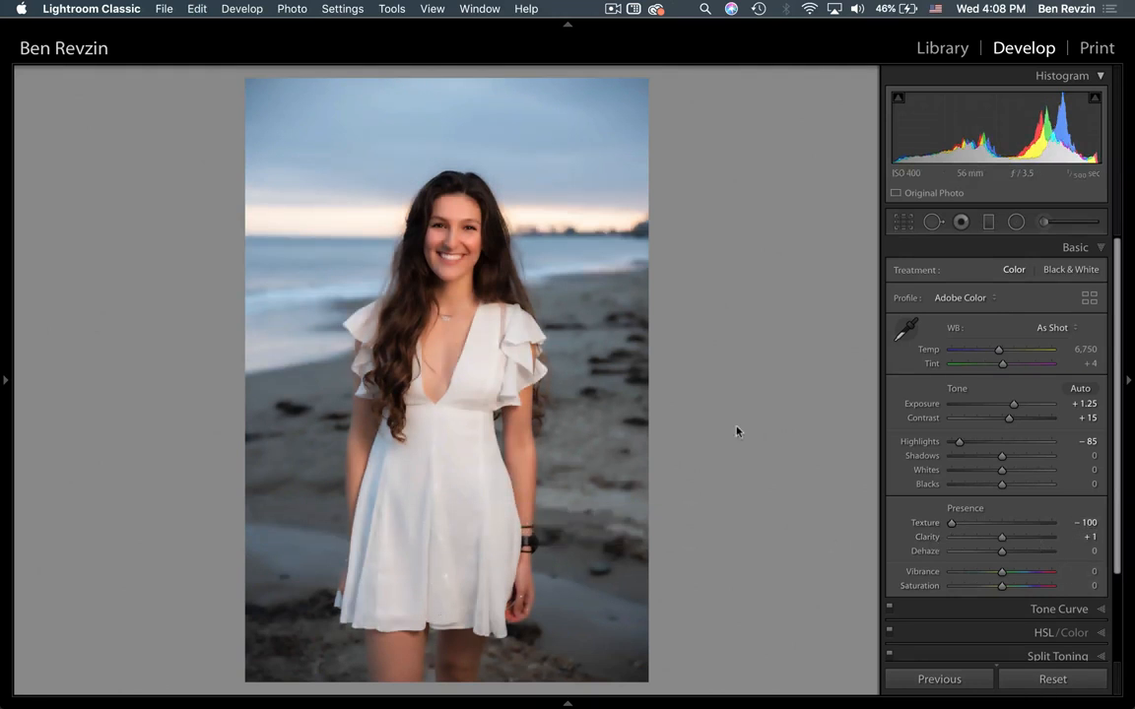
Set Texture to +100 and examine the skin and hair detail in the close-up of the face.
{"action": "left_click", "coordinate": [460, 236]}
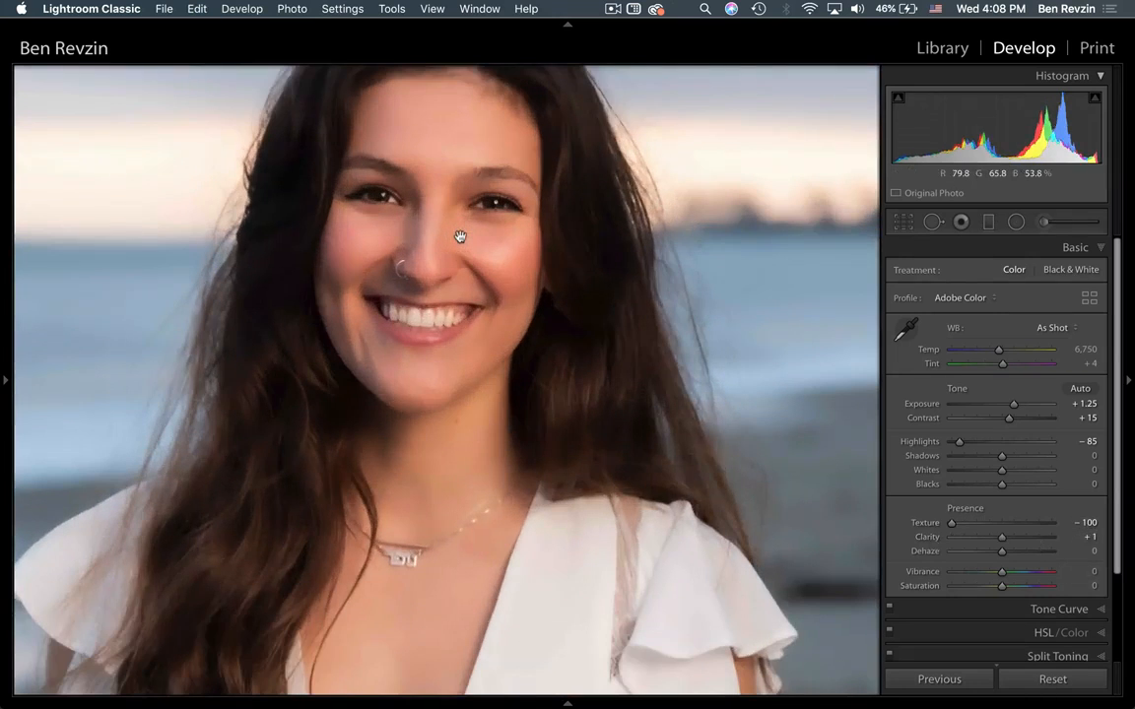
{"action": "left_click_drag", "start_coordinate": [372, 230], "coordinate": [435, 228]}
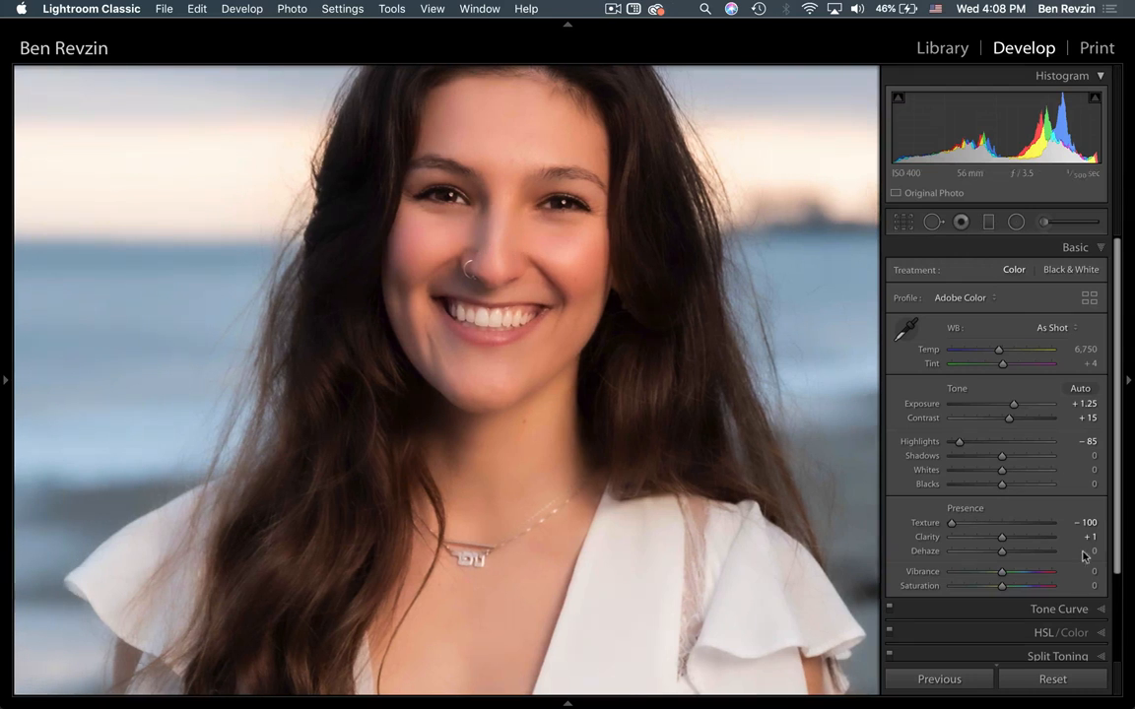
{"action": "left_click", "coordinate": [1054, 522]}
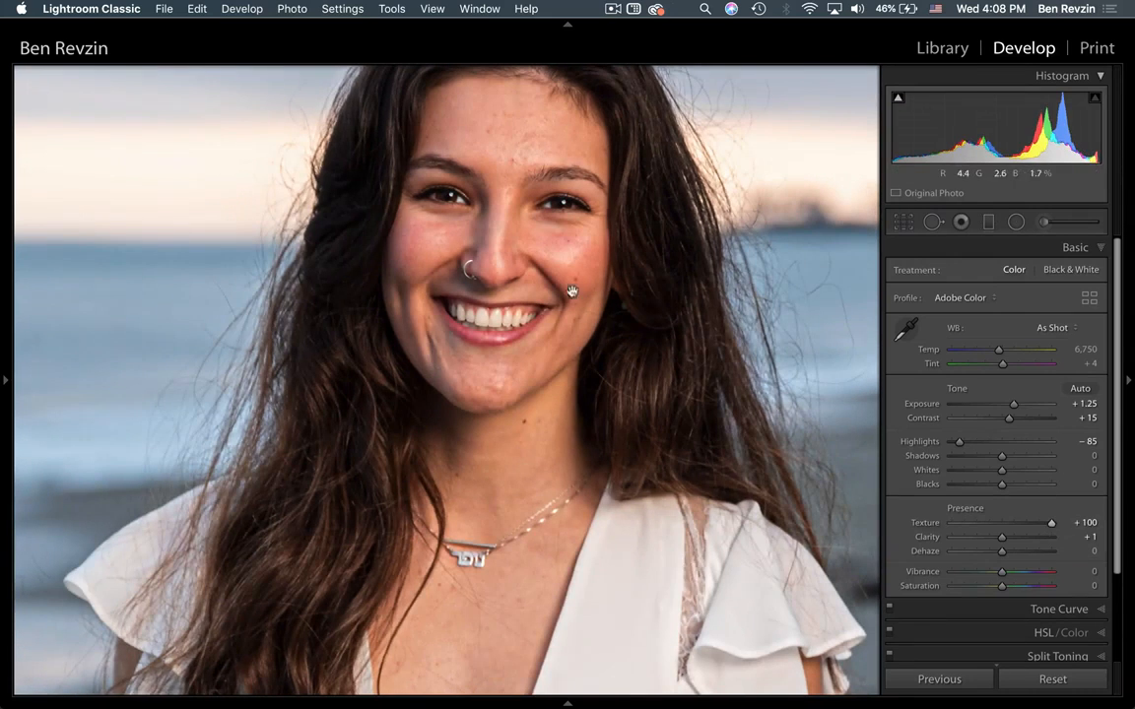
{"action": "left_click_drag", "start_coordinate": [572, 290], "coordinate": [554, 335]}
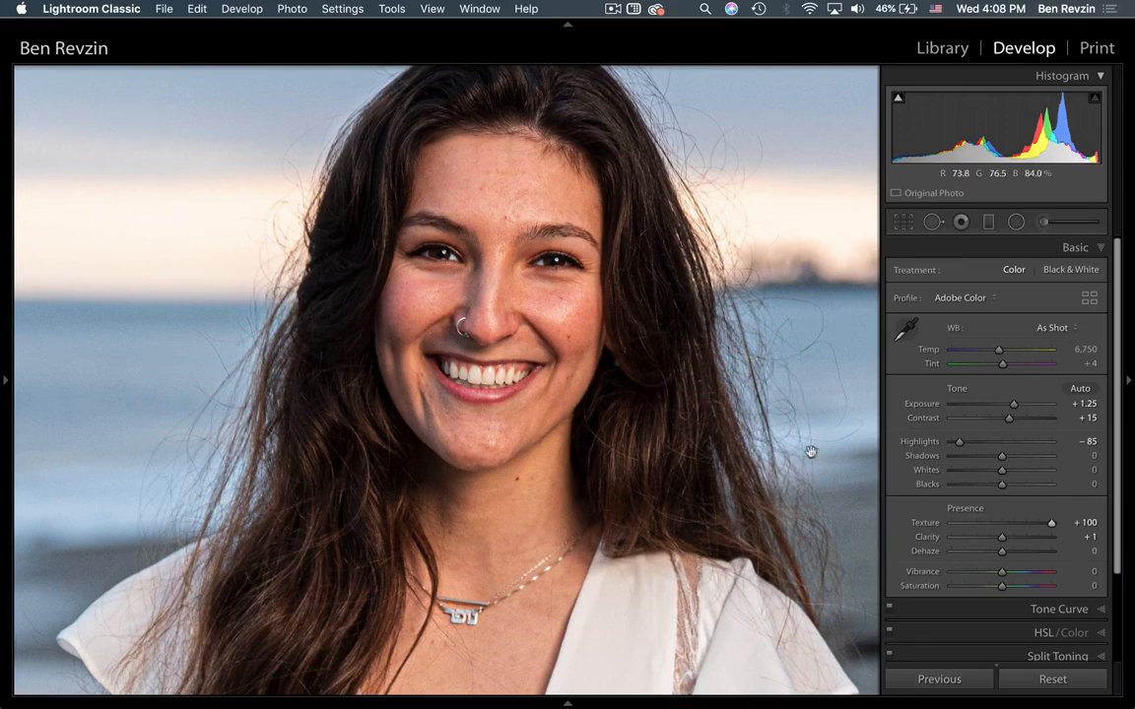
Try Clarity at +85 together with the raised texture, and reset Clarity to 0.
{"action": "left_click", "coordinate": [1044, 537]}
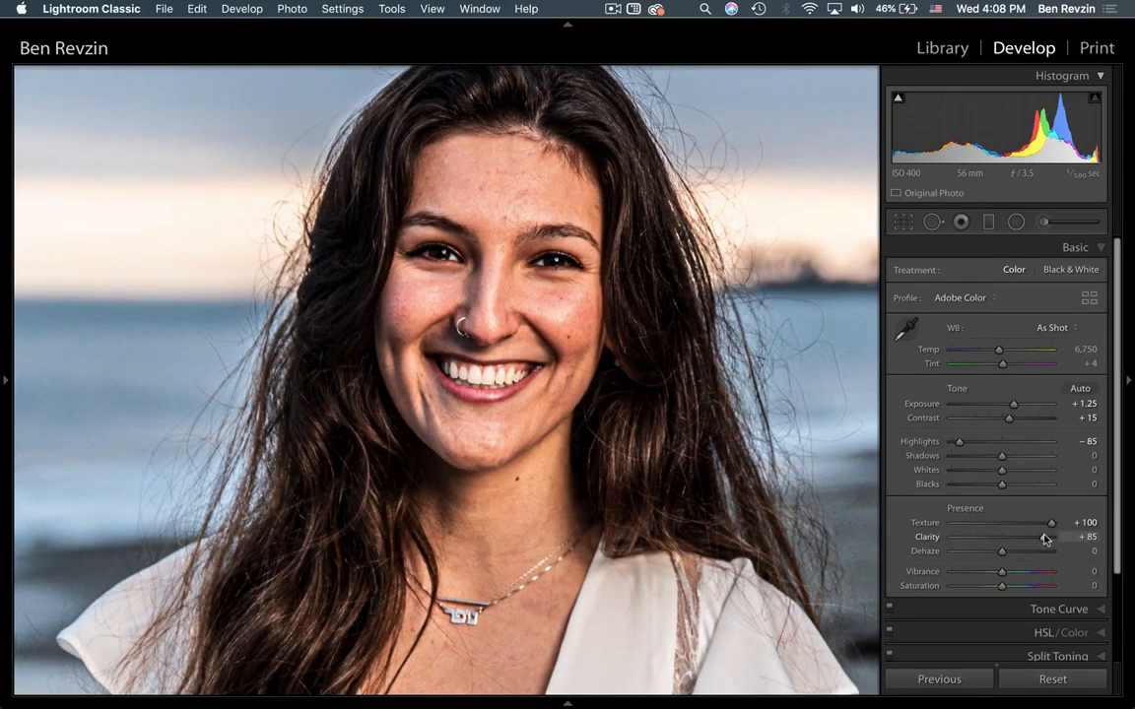
{"action": "left_click", "coordinate": [1076, 545]}
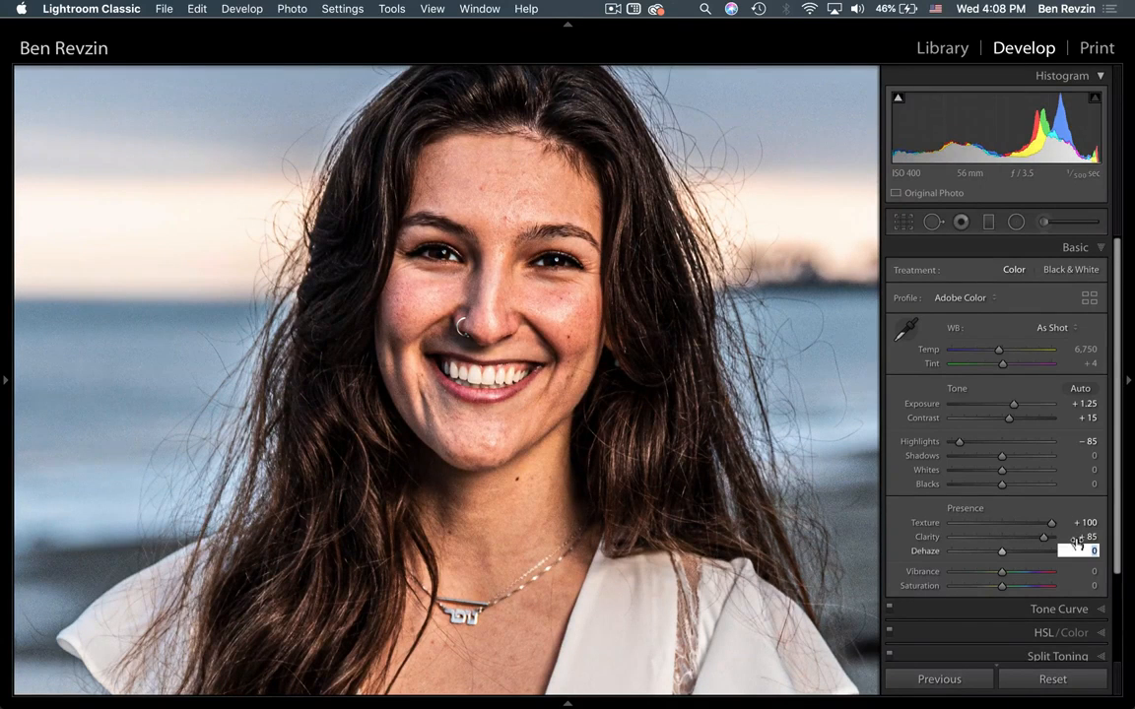
{"action": "key", "text": "Return"}
{"action": "key", "text": "0"}
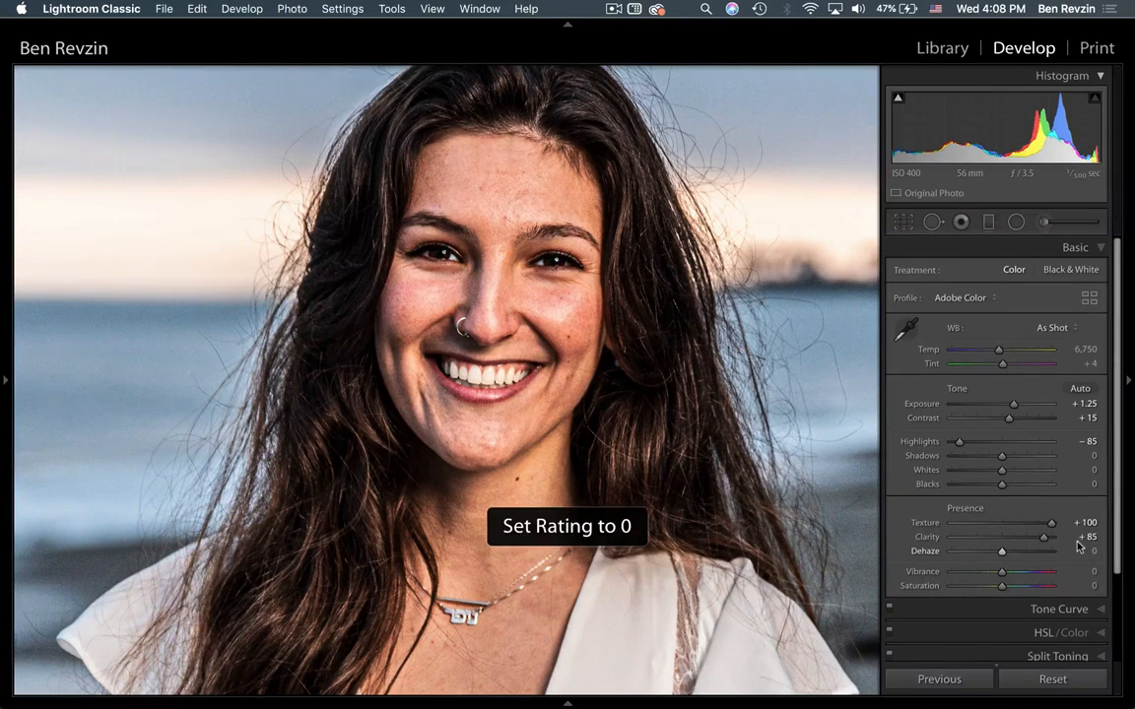
{"action": "left_click", "coordinate": [1079, 537]}
{"action": "type", "text": "0"}
{"action": "key", "text": "Return"}
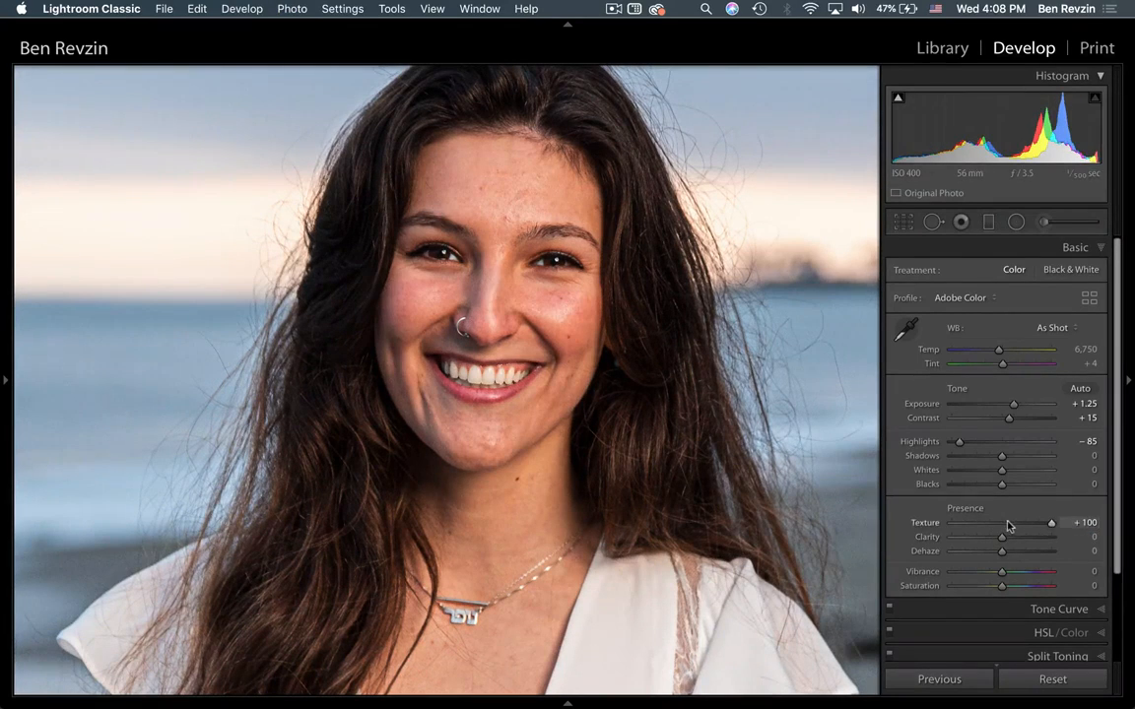
Set Texture to −18 and compare the close-up of the woman's face before and after the edits.
{"action": "left_click", "coordinate": [1008, 524]}
{"action": "left_click_drag", "start_coordinate": [1007, 525], "coordinate": [1000, 525]}
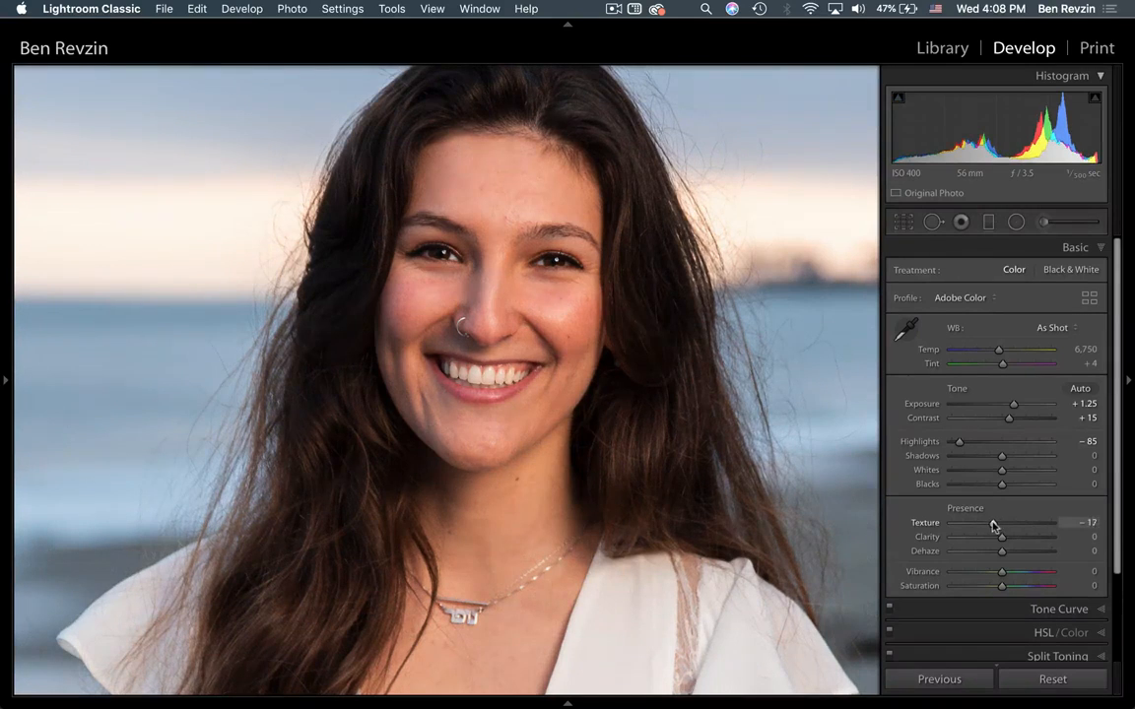
{"action": "left_click", "coordinate": [455, 254]}
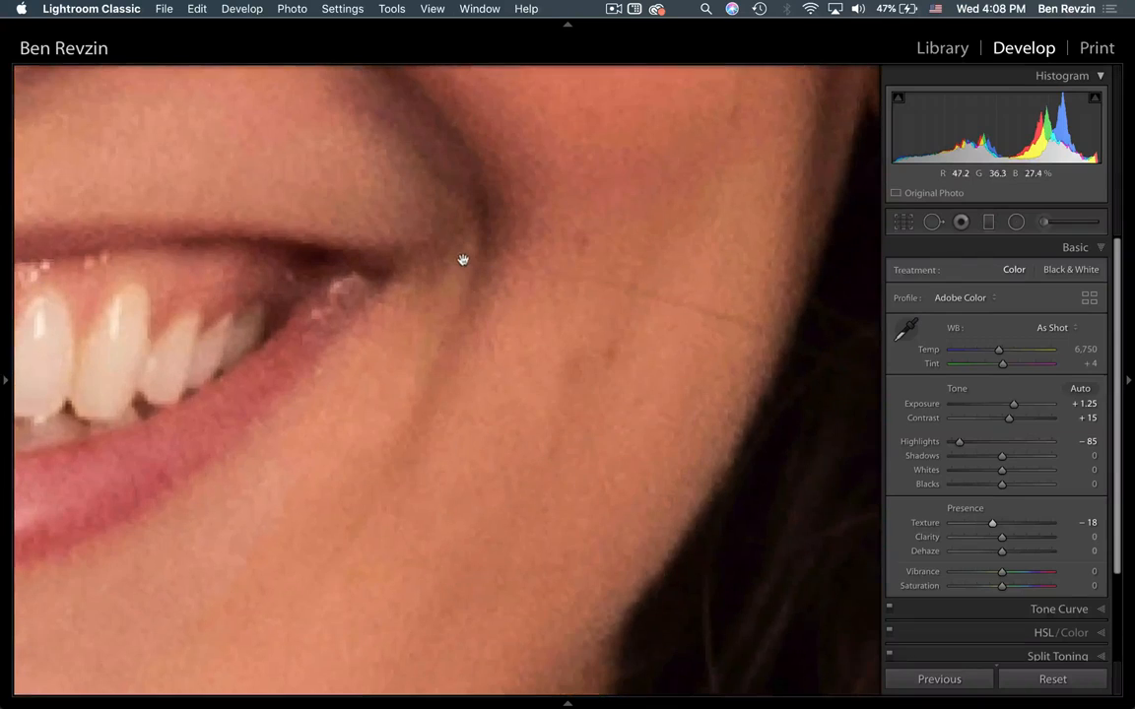
{"action": "left_click", "coordinate": [462, 259]}
{"action": "key", "text": "backslash"}
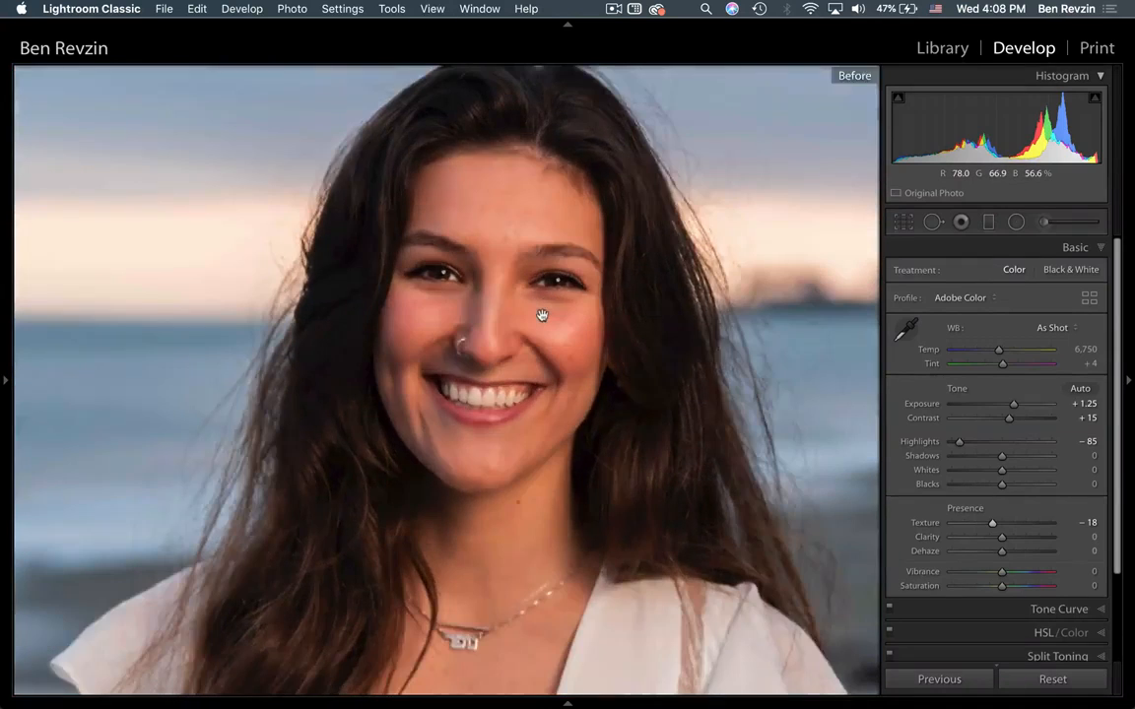
{"action": "key", "text": "backslash"}
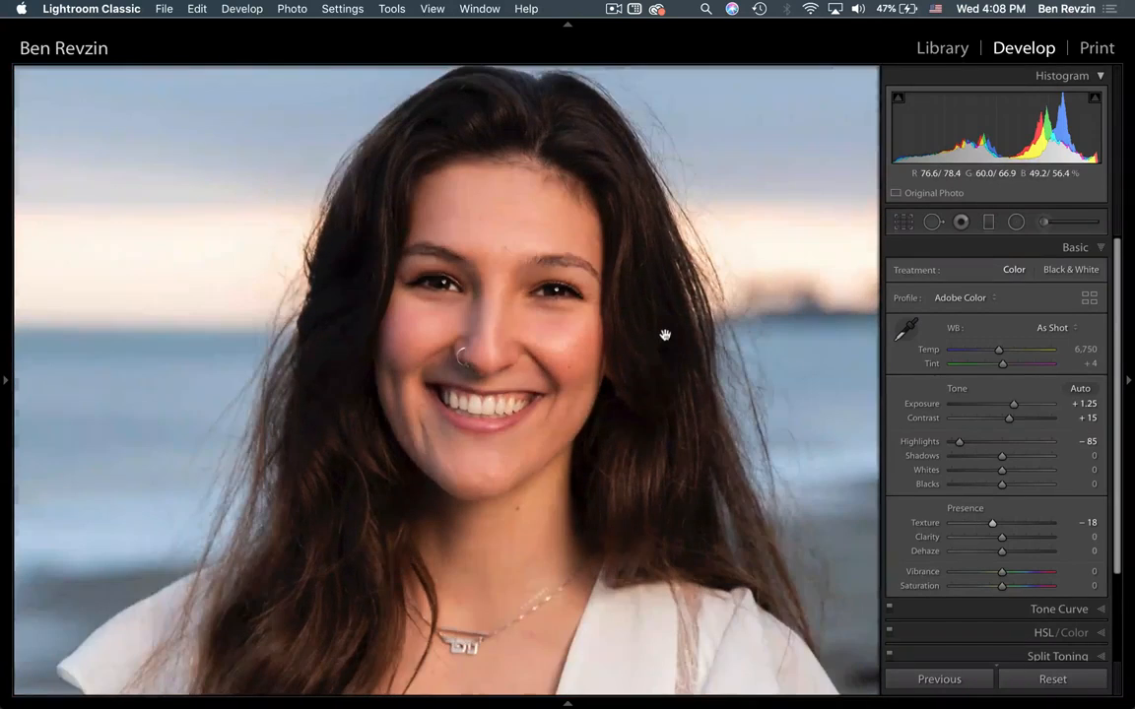
{"action": "key", "text": "backslash"}
{"action": "key", "text": "backslash"}
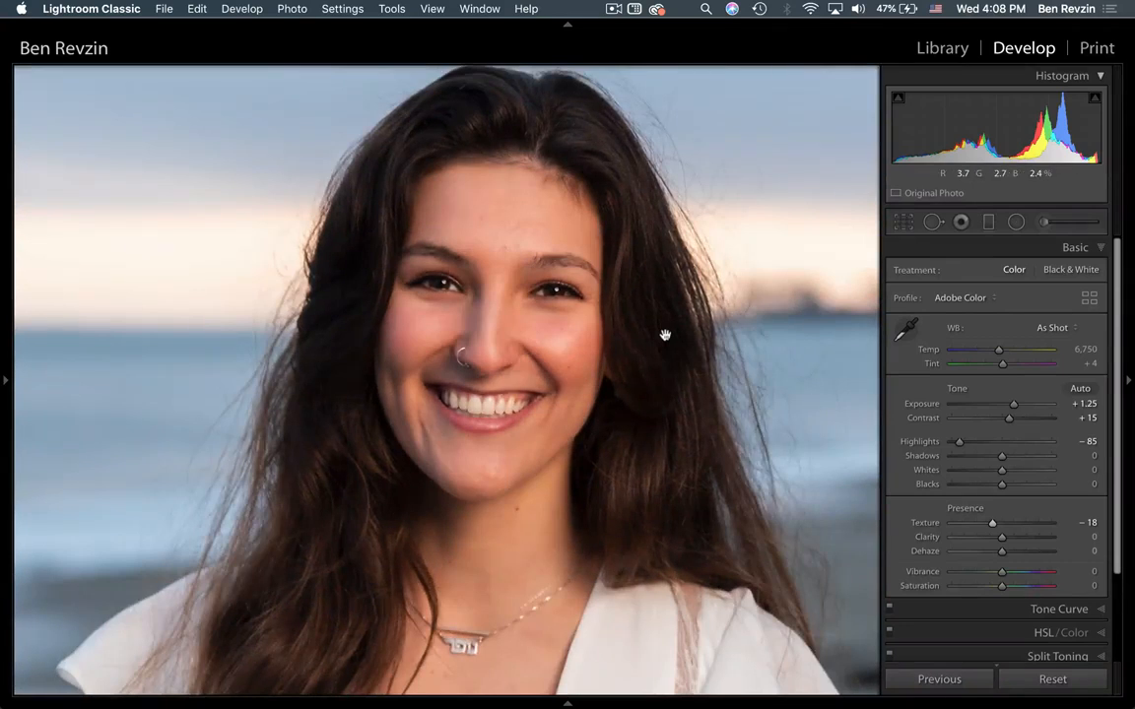
{"action": "left_click", "coordinate": [665, 335]}
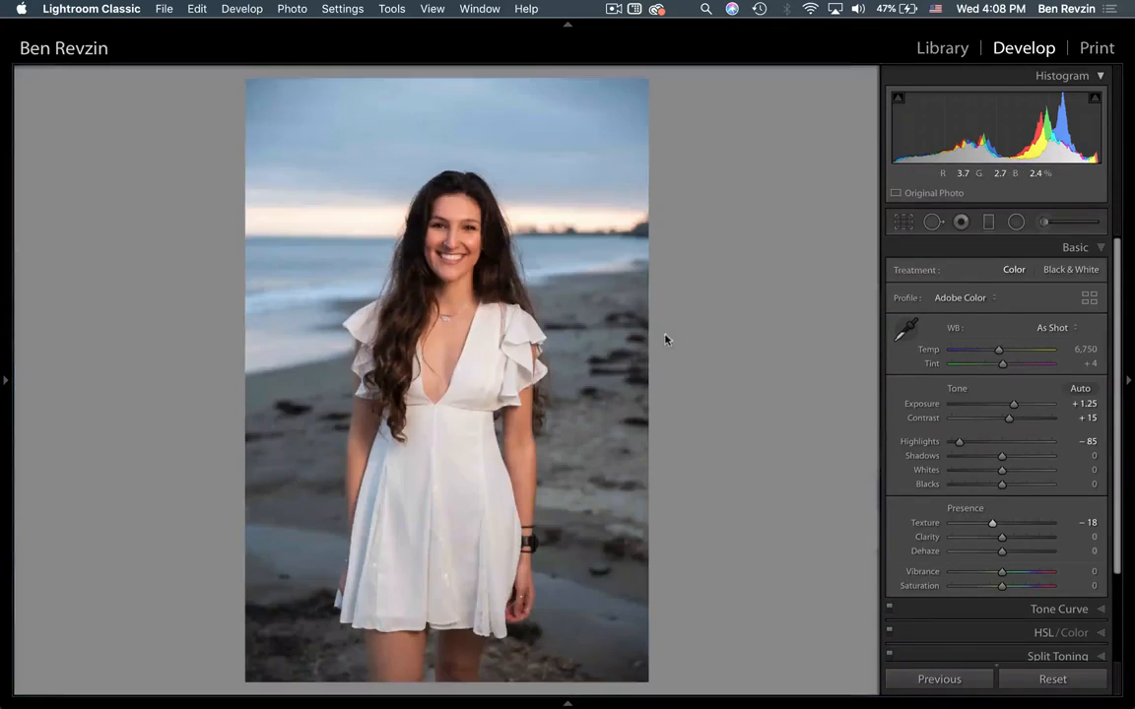
Set the HSL luminance of Red to +10 and Orange to −18, and compare before and after side by side.
{"action": "left_click", "coordinate": [1040, 631]}
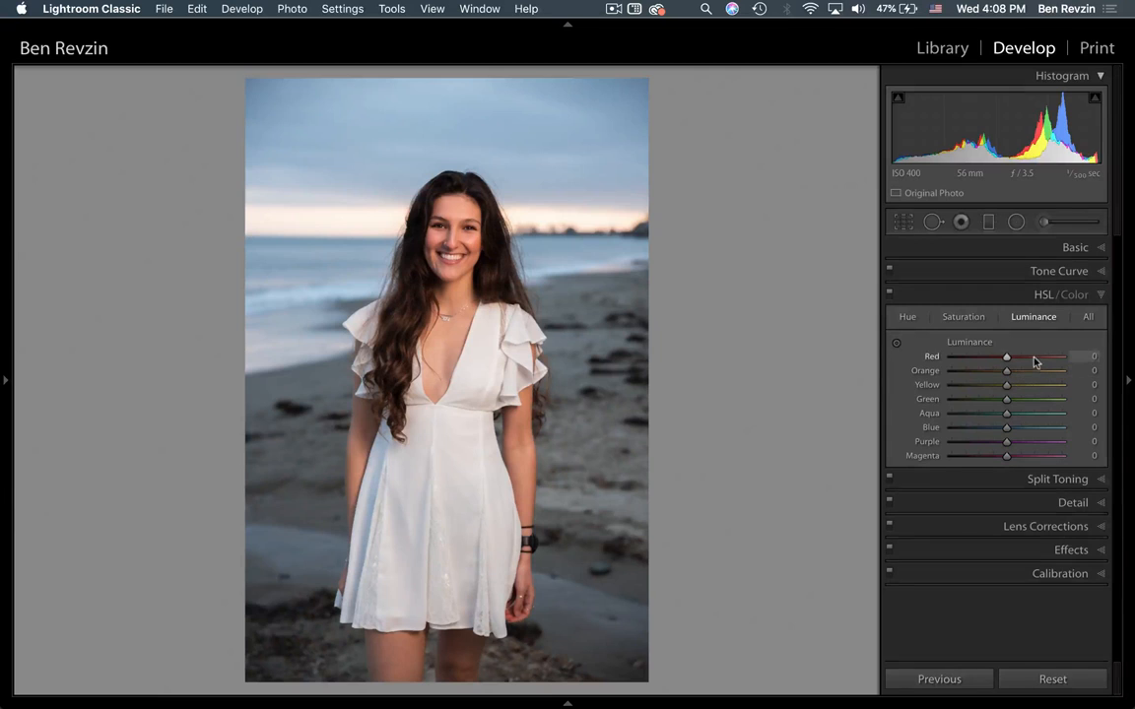
{"action": "left_click_drag", "start_coordinate": [1034, 363], "coordinate": [1003, 381]}
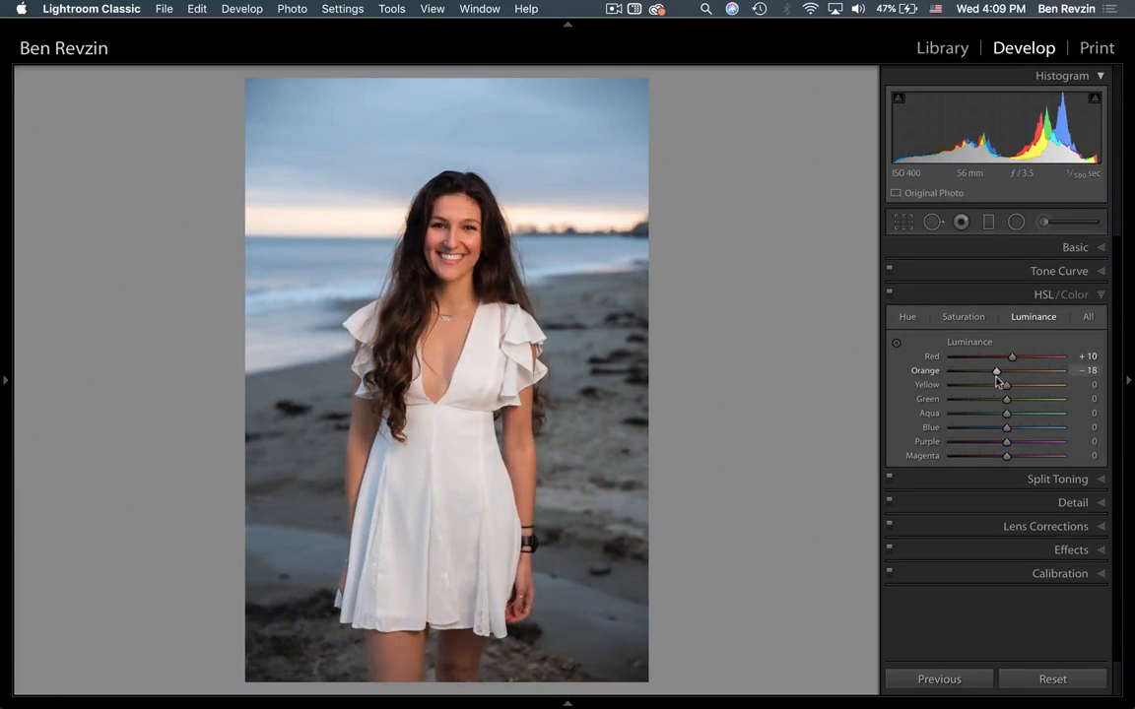
{"action": "key", "text": "y"}
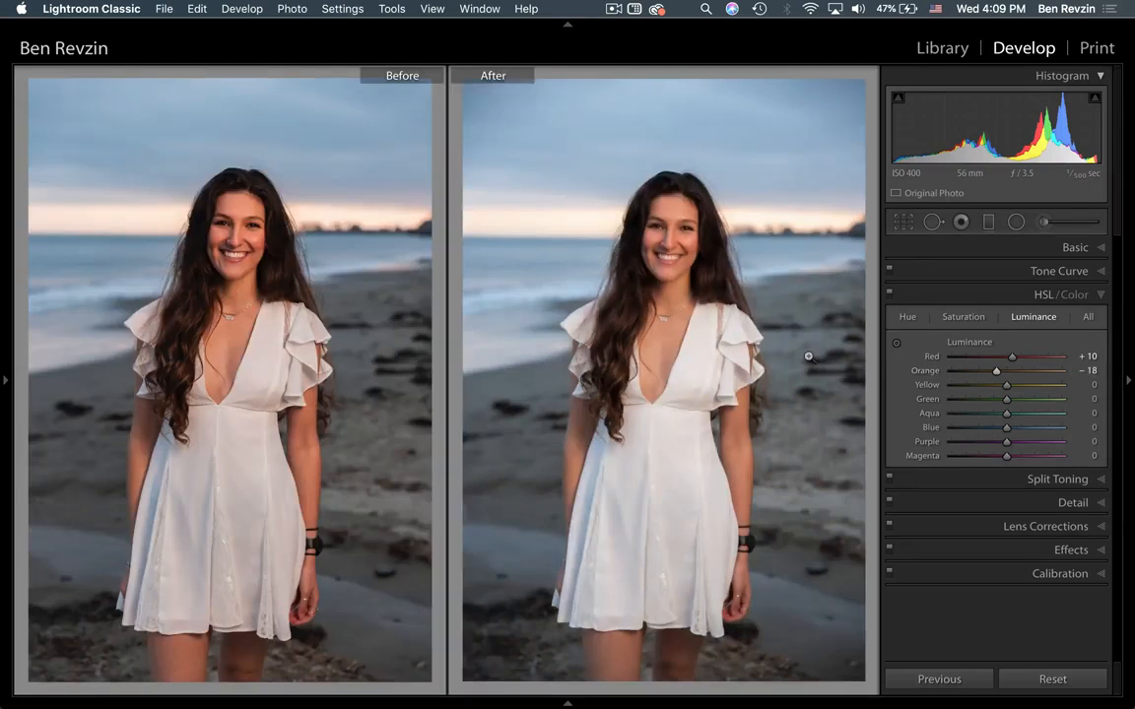
{"action": "key", "text": "y"}
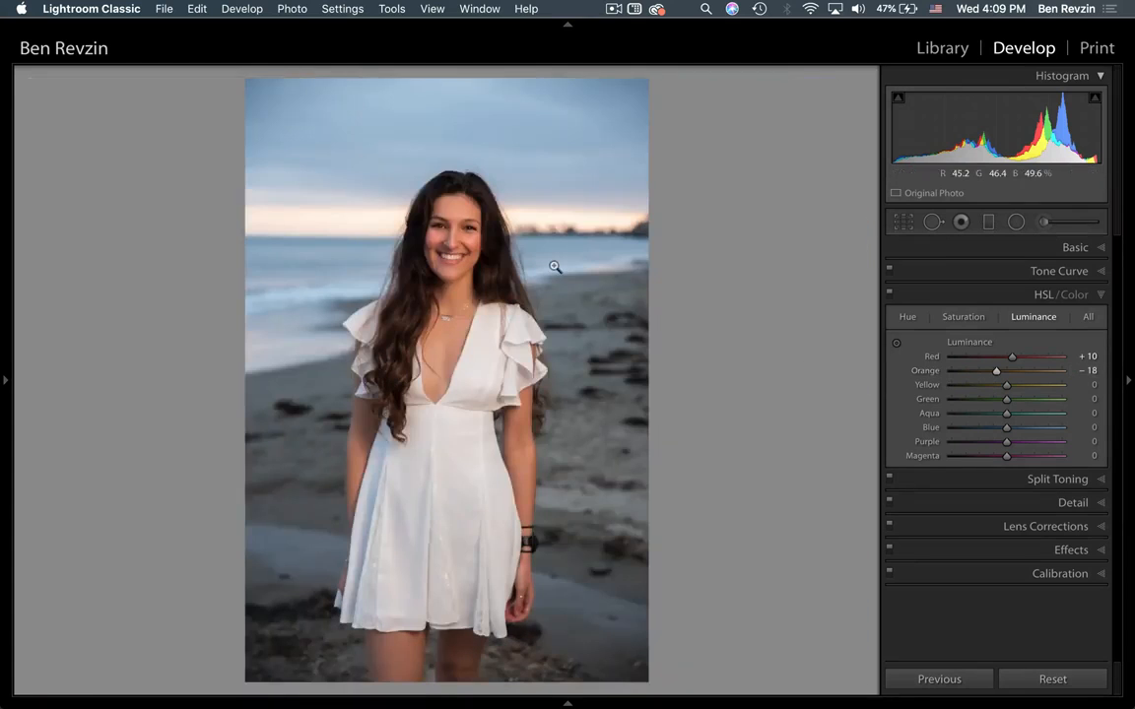
Examine the woman's skin up close around the mouth, nose and eyes.
{"action": "left_click", "coordinate": [430, 242]}
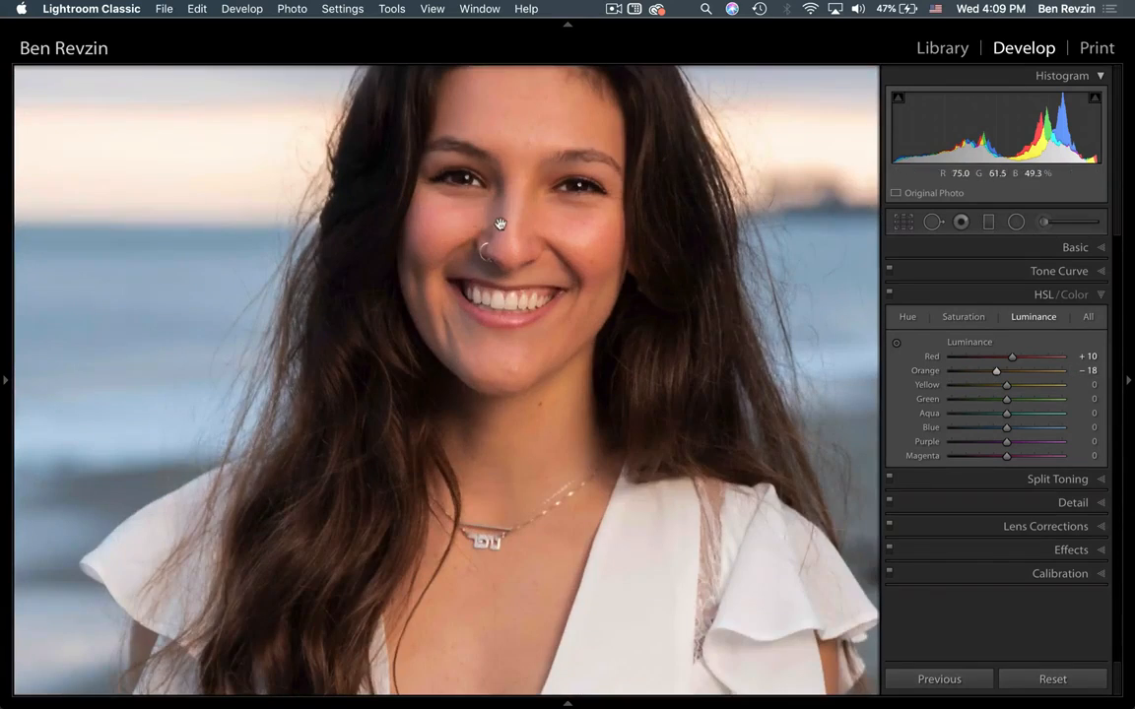
{"action": "left_click_drag", "start_coordinate": [500, 225], "coordinate": [500, 258]}
{"action": "key", "text": "super+equal"}
{"action": "left_click_drag", "start_coordinate": [417, 189], "coordinate": [503, 410]}
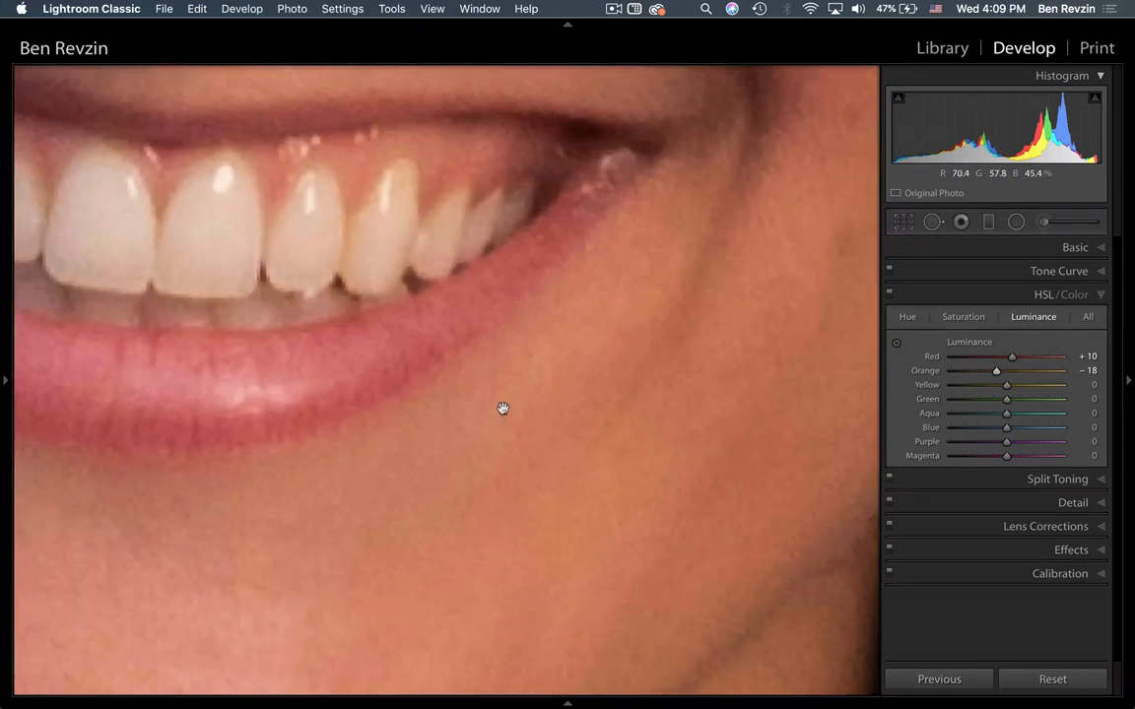
{"action": "key", "text": "super+minus"}
{"action": "key", "text": "super+minus"}
{"action": "left_click_drag", "start_coordinate": [506, 292], "coordinate": [509, 572]}
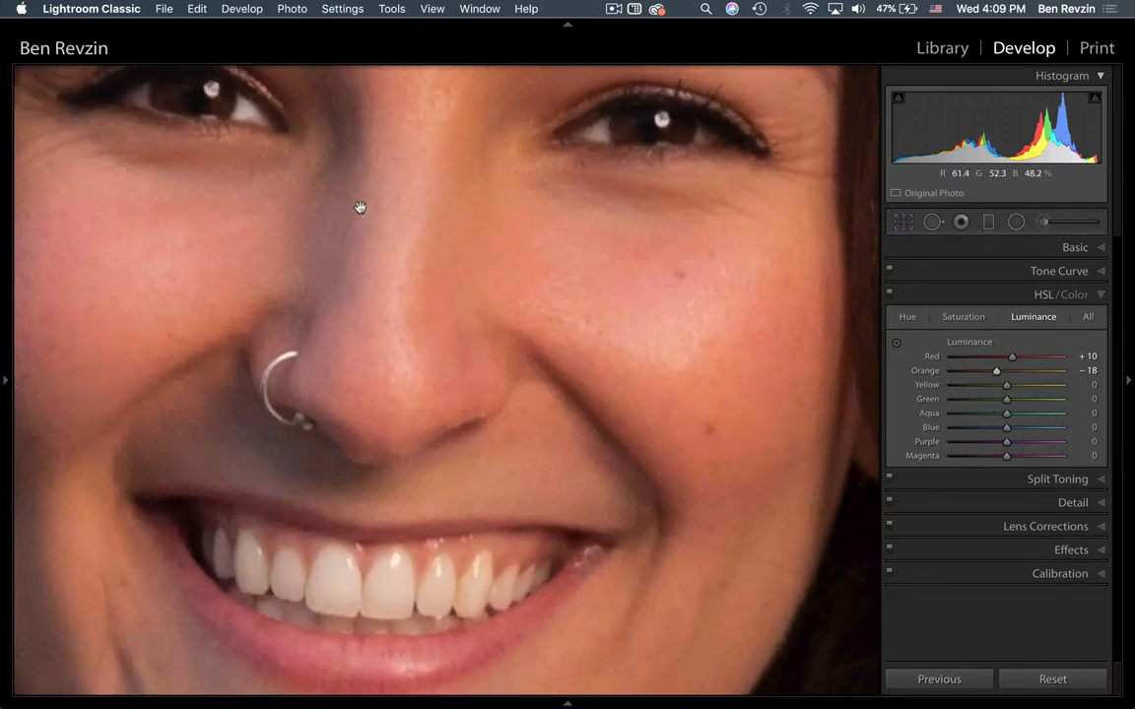
{"action": "key", "text": "super+minus"}
{"action": "left_click_drag", "start_coordinate": [375, 203], "coordinate": [418, 245]}
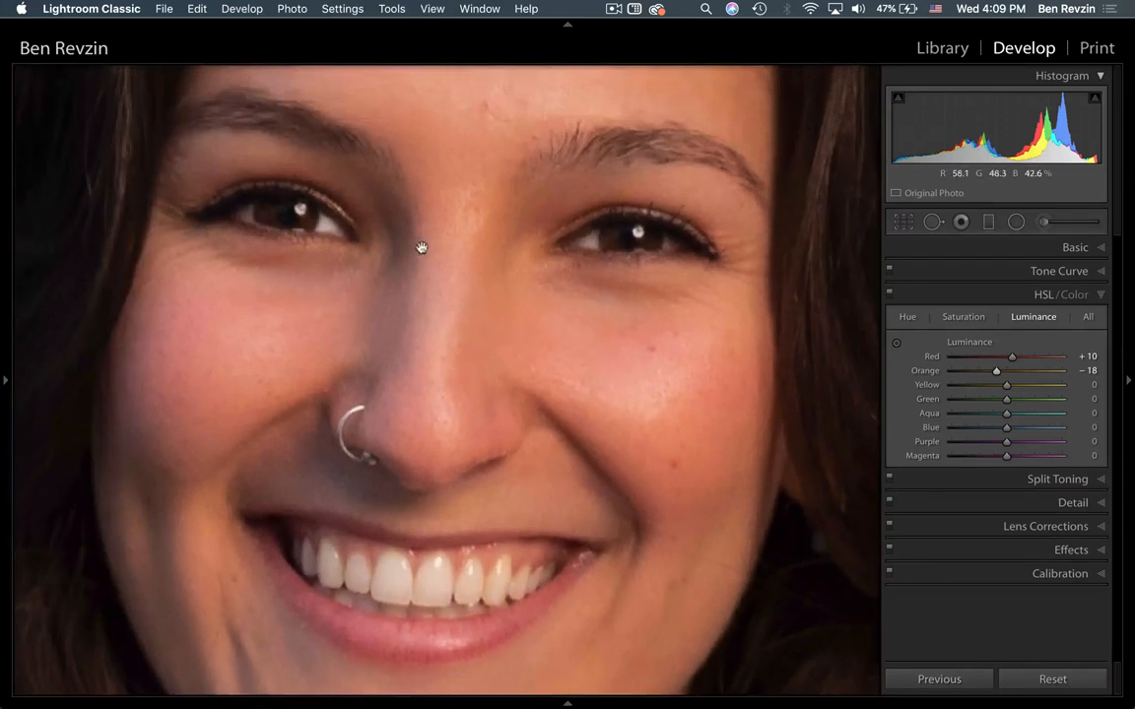
Draw an inverted radial filter centred on the woman's left eye, with Exposure 2.68 and Feather 75.
{"action": "left_click", "coordinate": [1020, 229]}
{"action": "left_click", "coordinate": [983, 273]}
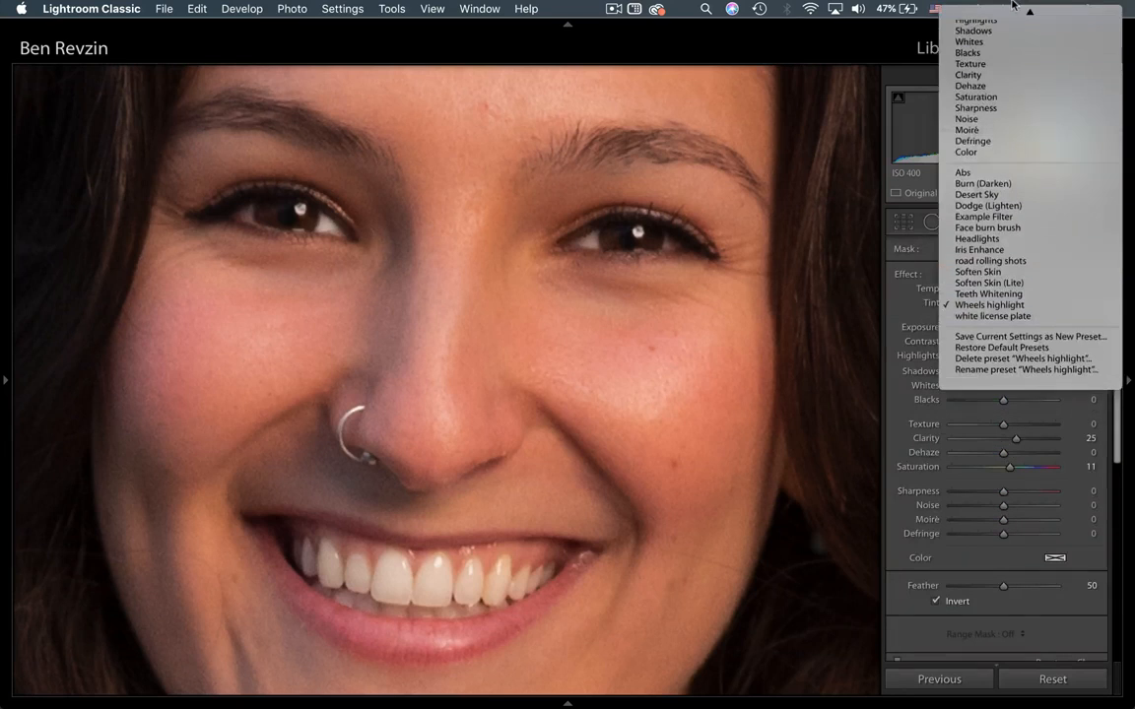
{"action": "left_click", "coordinate": [898, 32]}
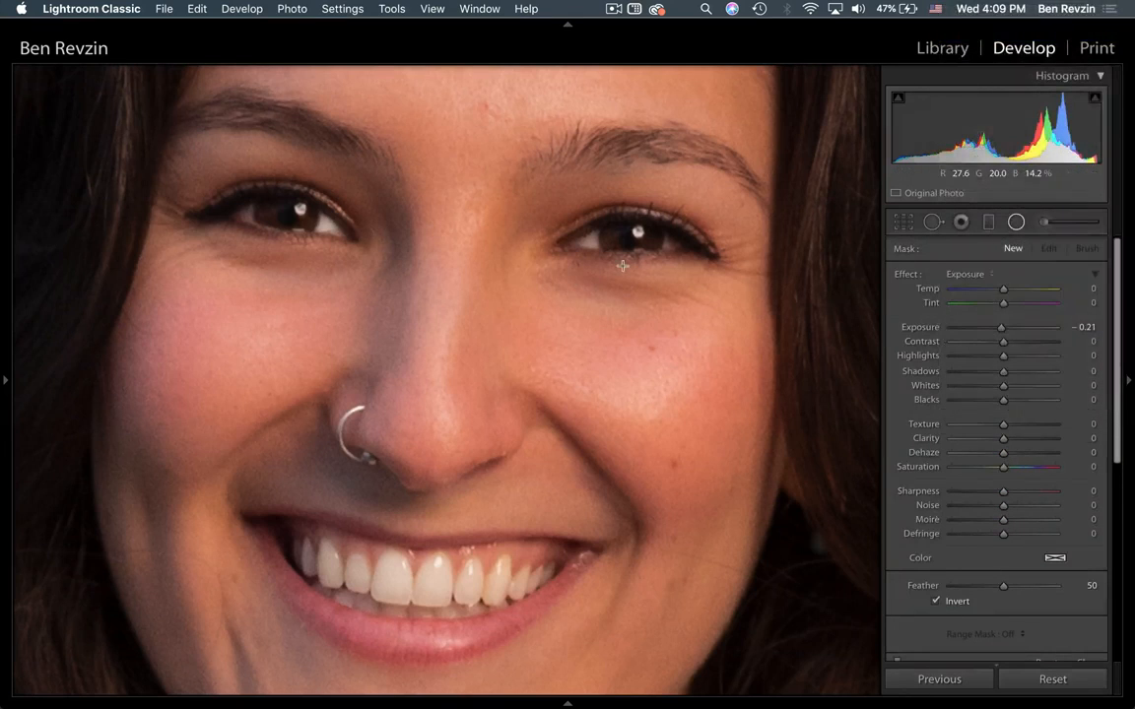
{"action": "left_click_drag", "start_coordinate": [568, 230], "coordinate": [677, 296]}
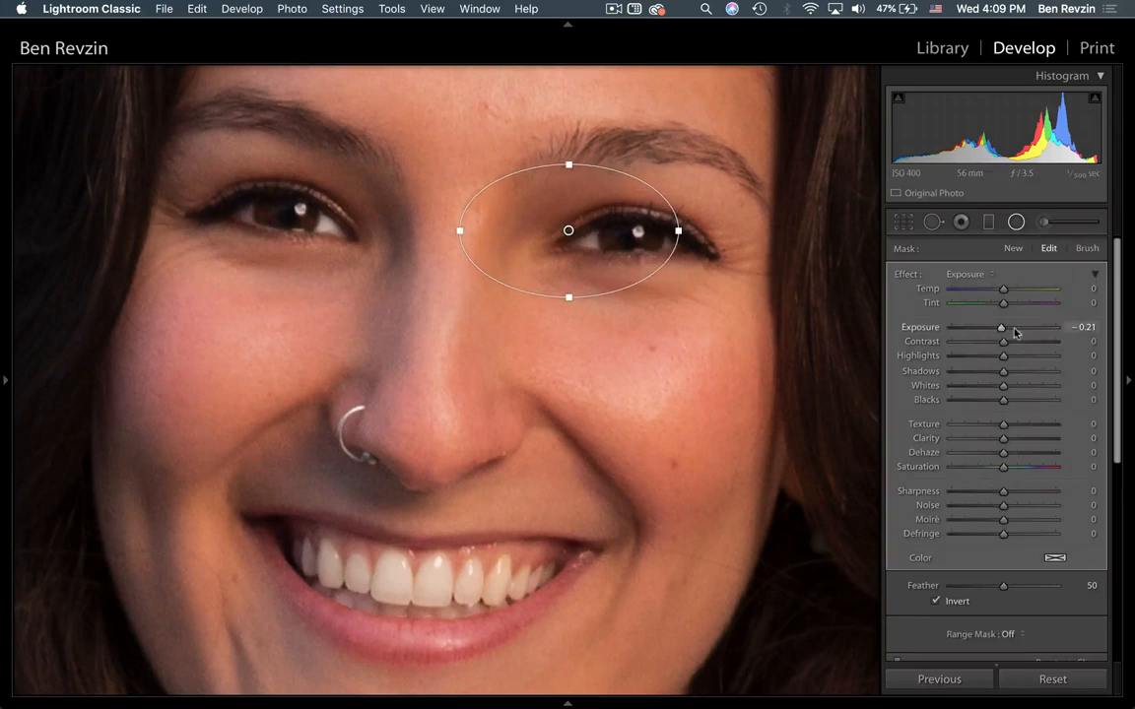
{"action": "left_click_drag", "start_coordinate": [1016, 333], "coordinate": [1034, 329]}
{"action": "left_click_drag", "start_coordinate": [626, 245], "coordinate": [646, 257]}
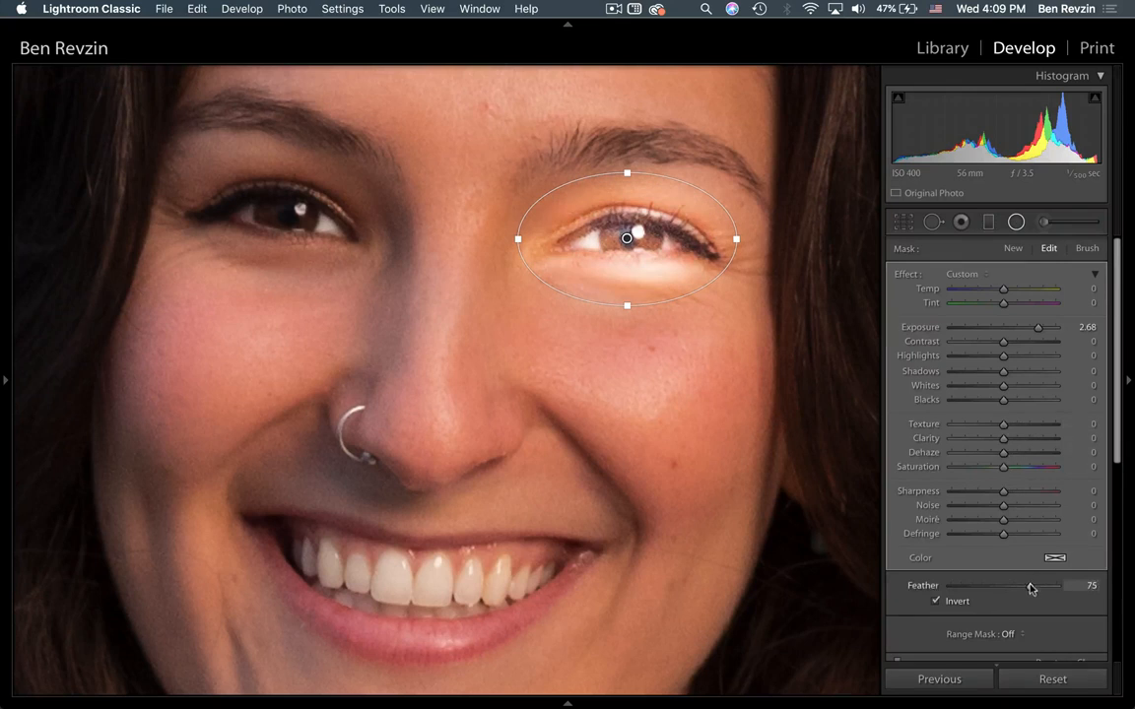
Set the eye filter's Exposure to 0.28 and Contrast to 22, and enlarge its ellipse around the eye.
{"action": "left_click_drag", "start_coordinate": [1035, 328], "coordinate": [1015, 345]}
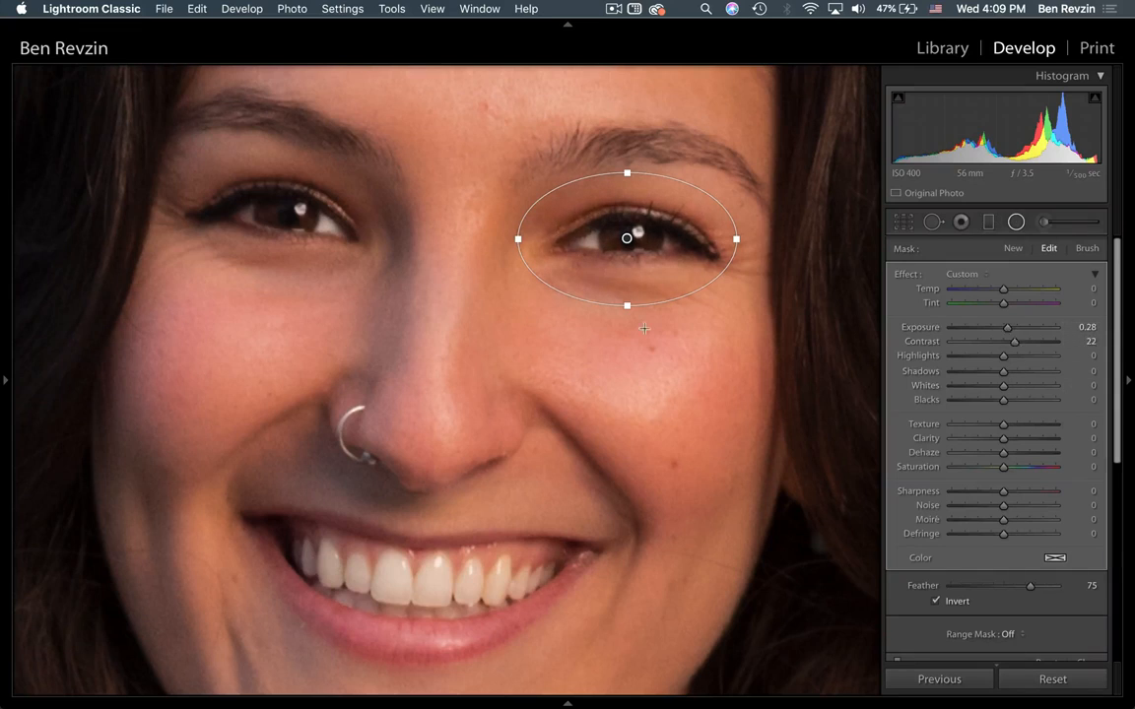
{"action": "left_click_drag", "start_coordinate": [627, 306], "coordinate": [627, 324]}
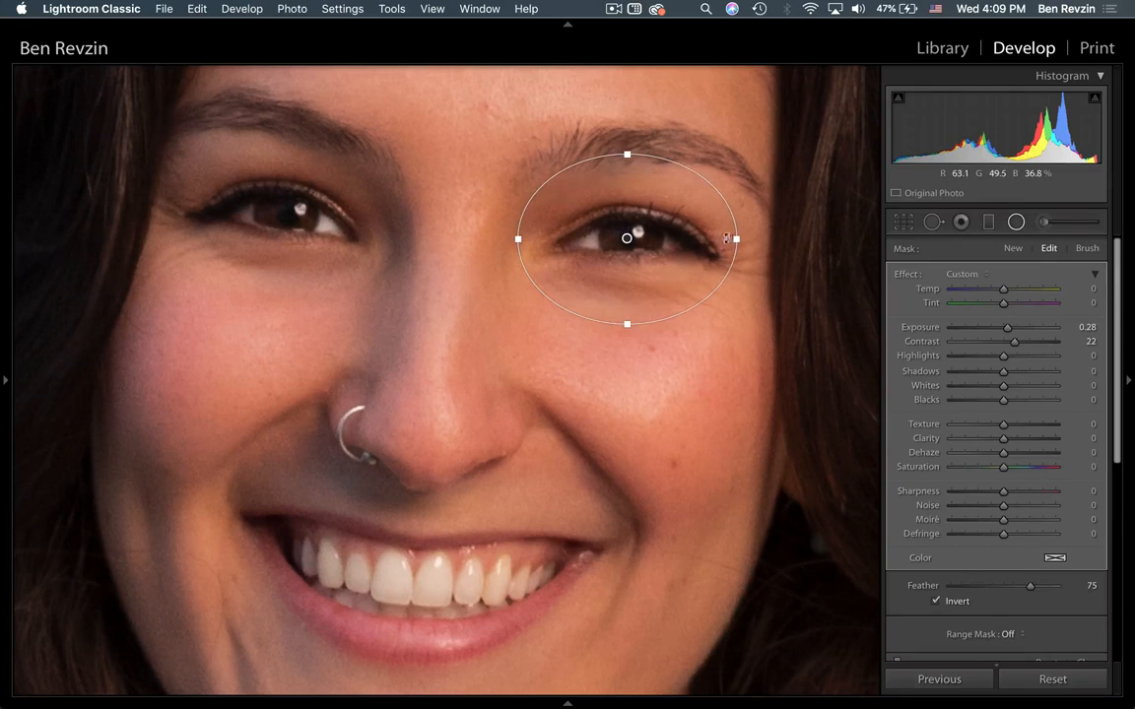
{"action": "left_click_drag", "start_coordinate": [726, 237], "coordinate": [741, 239]}
Duplicate the radial filter onto the woman's other eye, fit it there and return to the whole portrait.
{"action": "mouse_move", "coordinate": [628, 239]}
{"action": "left_mouse_down"}
{"action": "mouse_move", "coordinate": [643, 238]}
{"action": "mouse_move", "coordinate": [313, 242]}
{"action": "mouse_move", "coordinate": [280, 225]}
{"action": "left_mouse_up"}
{"action": "right_click", "coordinate": [639, 238]}
{"action": "left_click", "coordinate": [647, 245]}
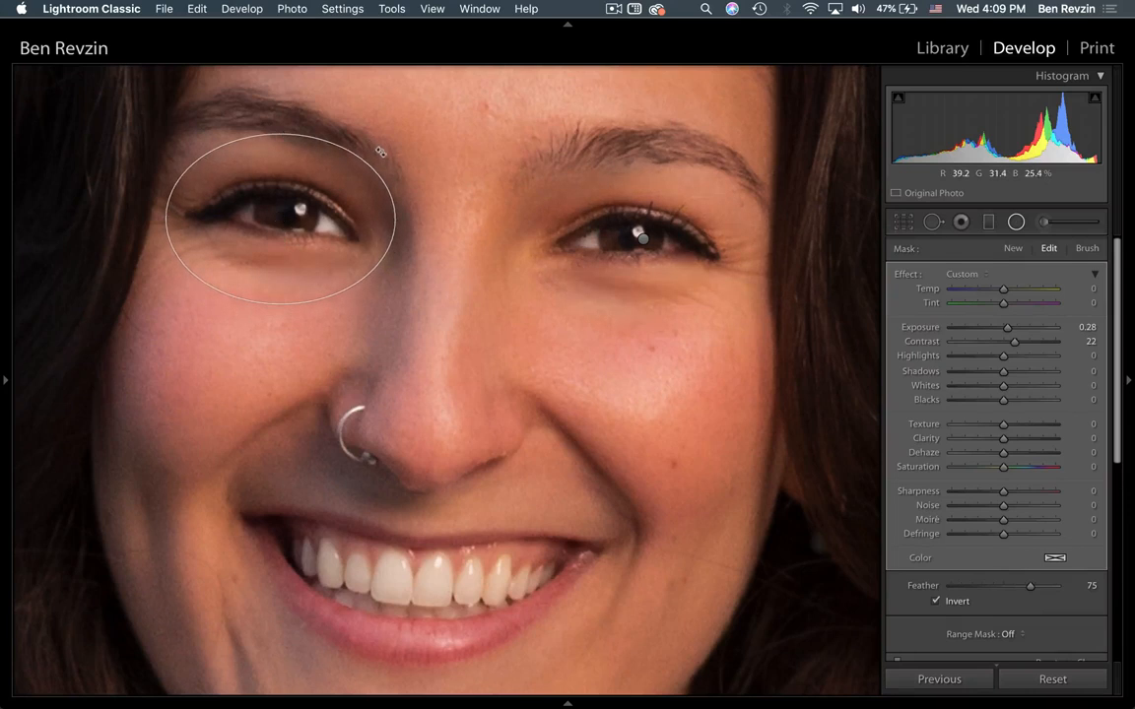
{"action": "left_click_drag", "start_coordinate": [381, 151], "coordinate": [383, 156]}
{"action": "double_click", "coordinate": [356, 191]}
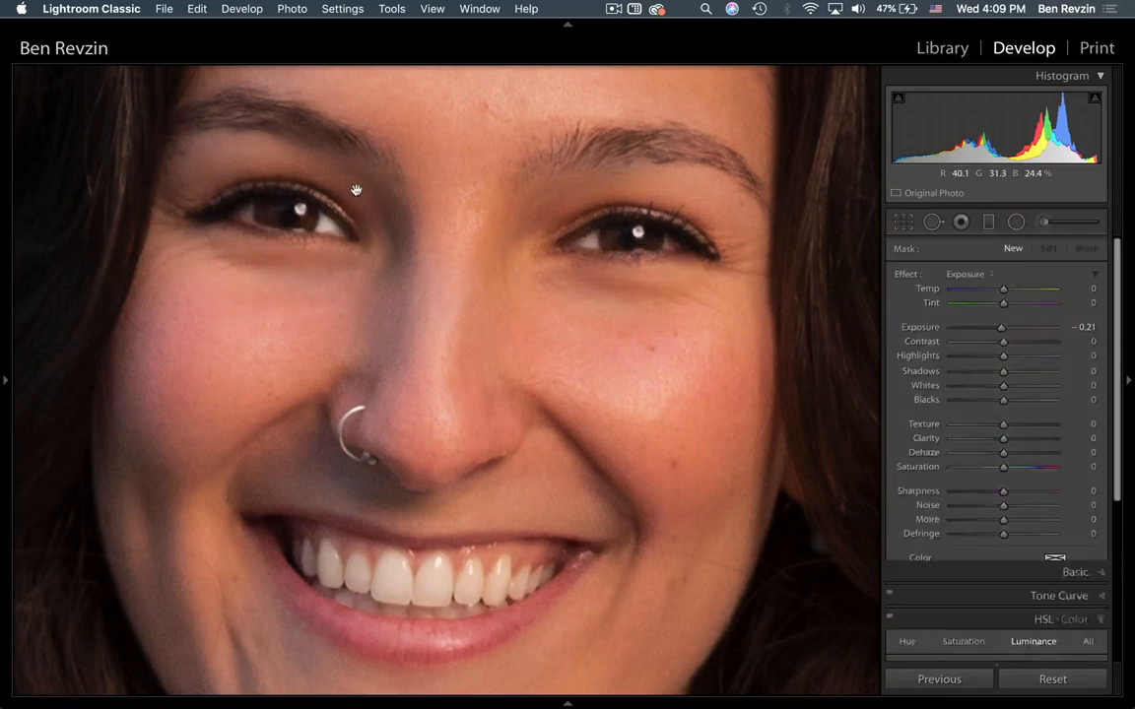
{"action": "left_click", "coordinate": [504, 291]}
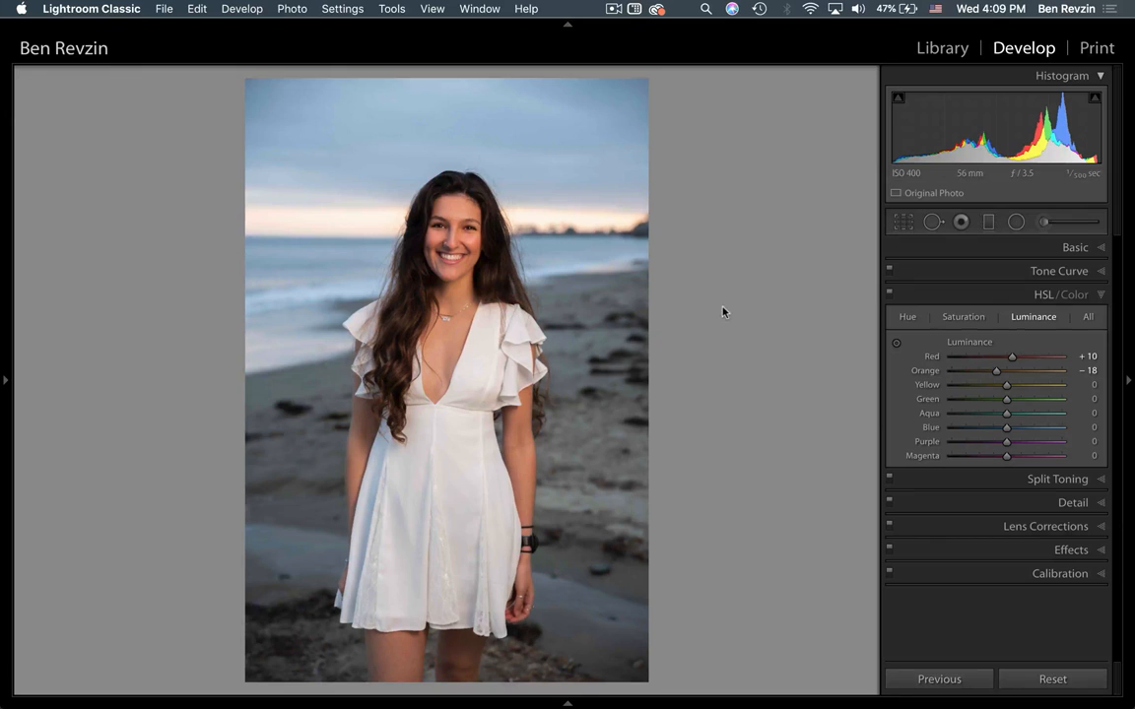
Set the Sharpening Amount to 88 and Masking to 90.
{"action": "left_click", "coordinate": [1083, 508]}
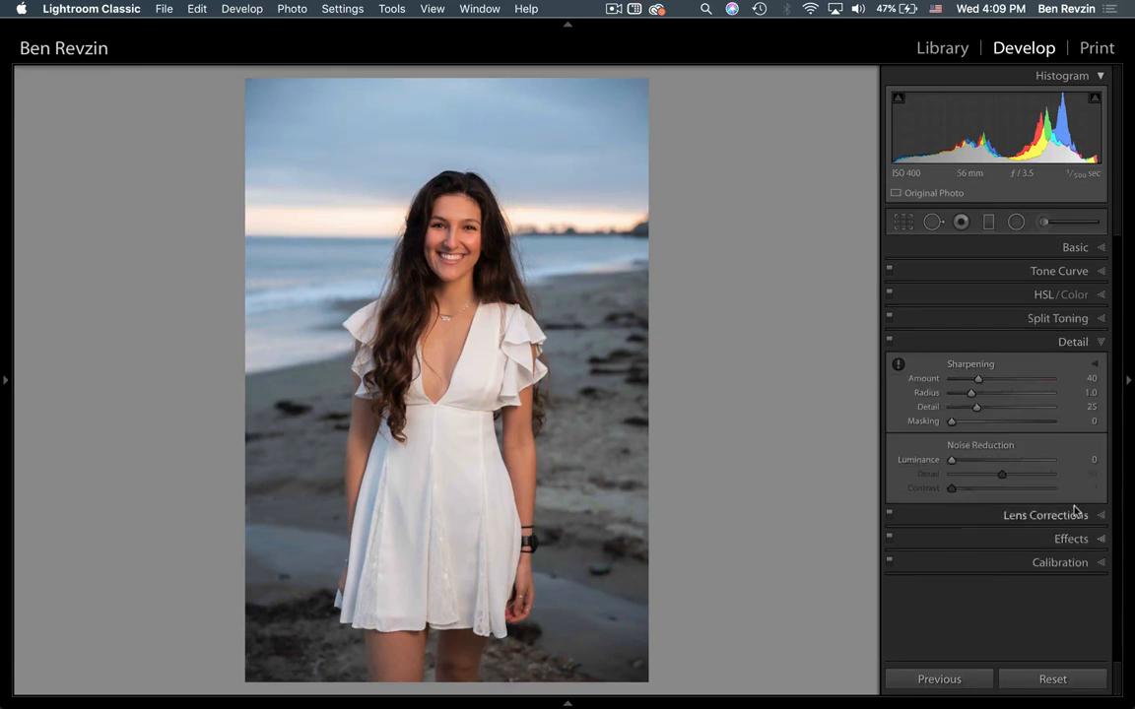
{"action": "left_click", "coordinate": [1006, 382]}
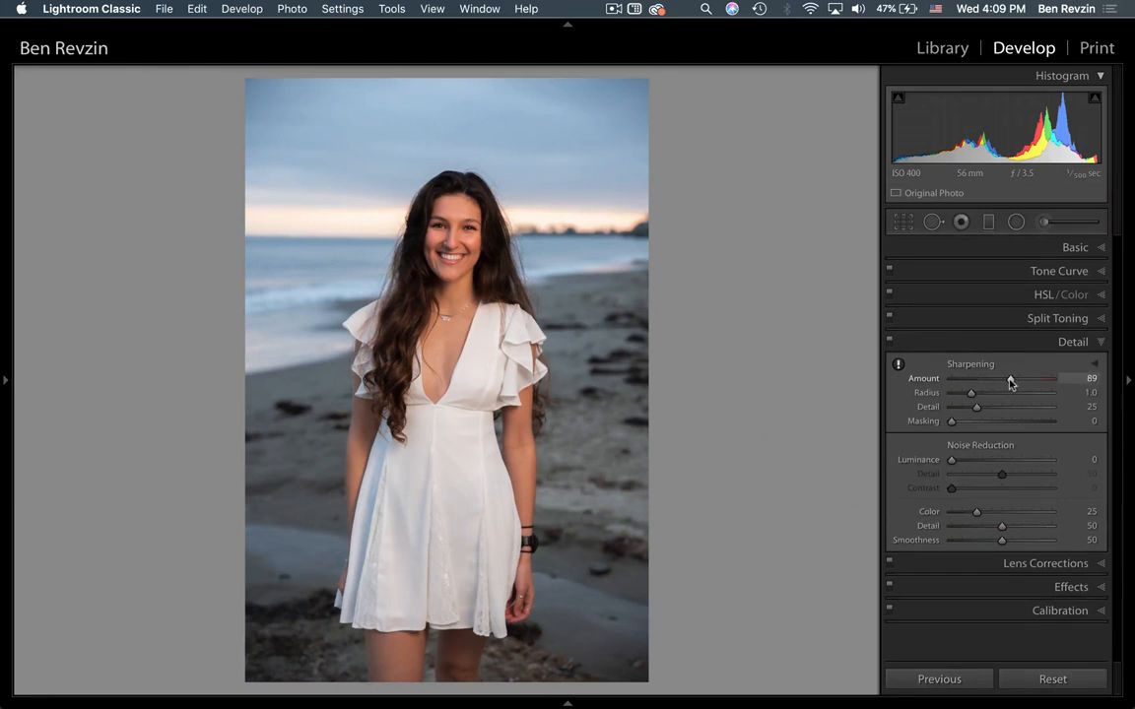
{"action": "key", "text": "alt"}
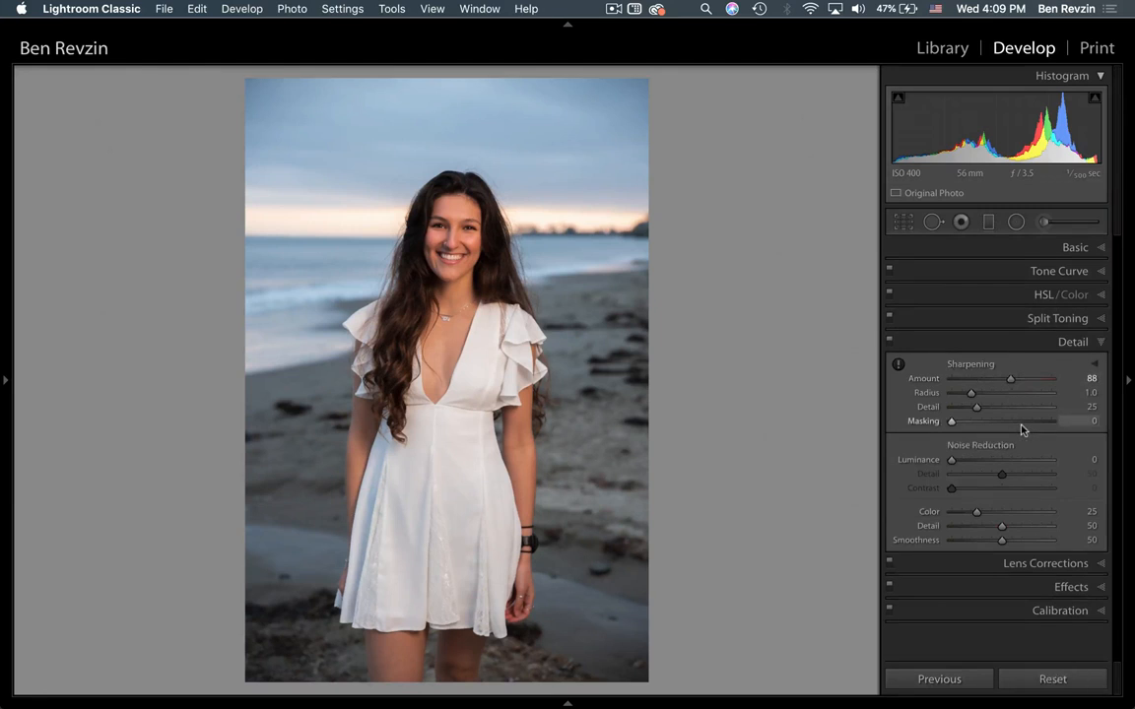
{"action": "key", "text": "alt"}
{"action": "left_click_drag", "start_coordinate": [1022, 423], "coordinate": [1038, 422]}
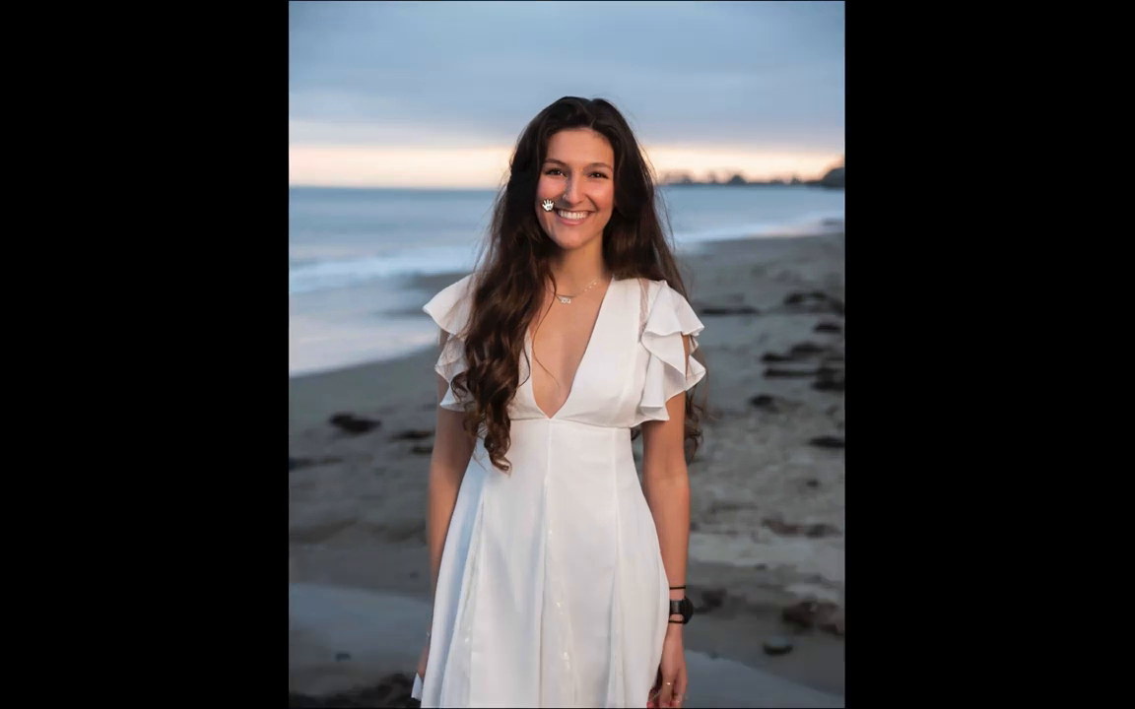
Inspect the edited portrait full screen, including a close-up of the face.
{"action": "left_click", "coordinate": [568, 208]}
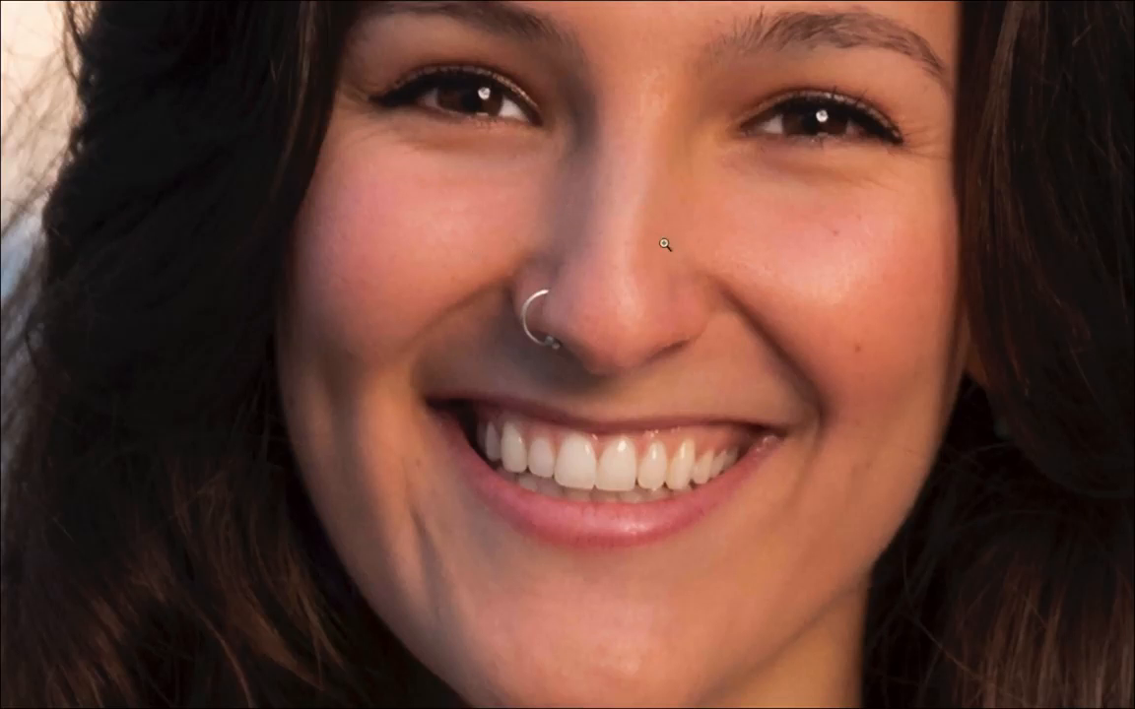
{"action": "left_click", "coordinate": [717, 266]}
{"action": "key", "text": "f"}
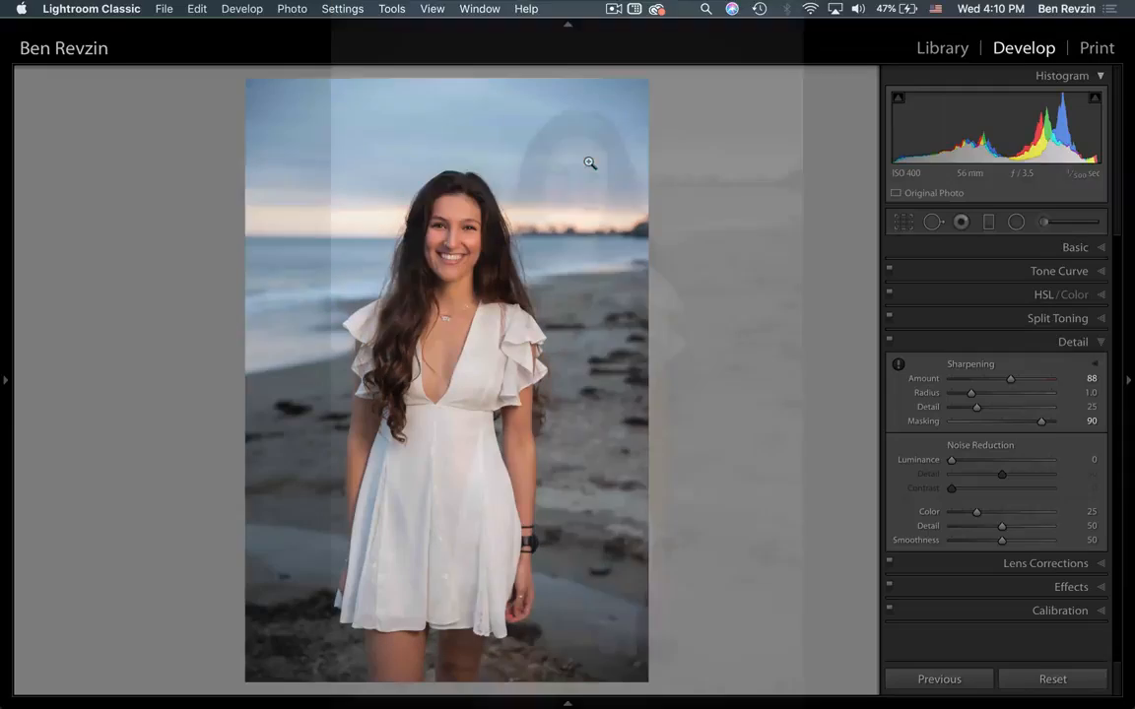
Reset all develop settings to view the unedited portrait, and undo the reset.
{"action": "left_click", "coordinate": [1063, 251]}
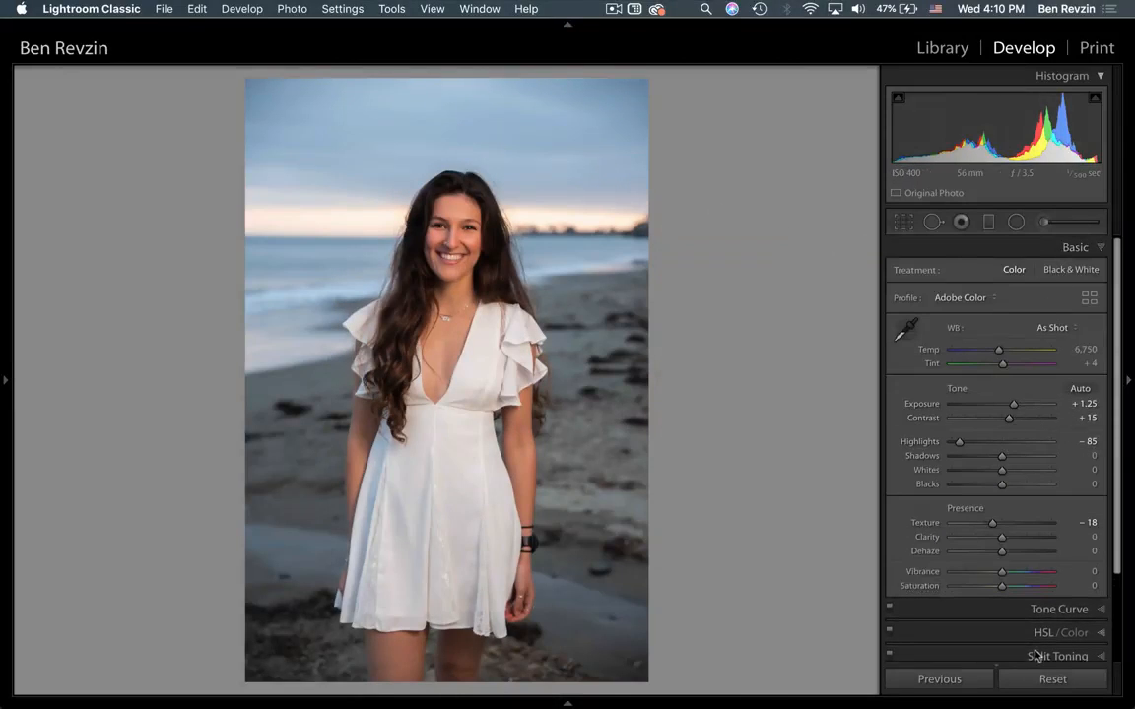
{"action": "left_click", "coordinate": [1039, 681]}
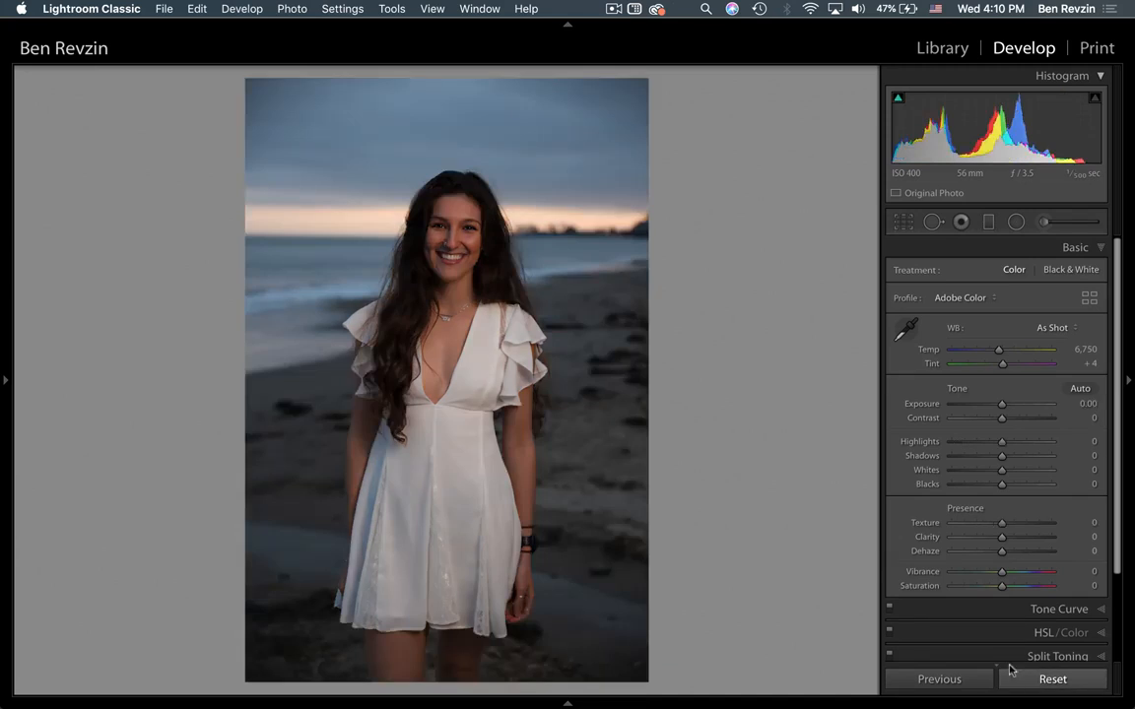
{"action": "key", "text": "super+z"}
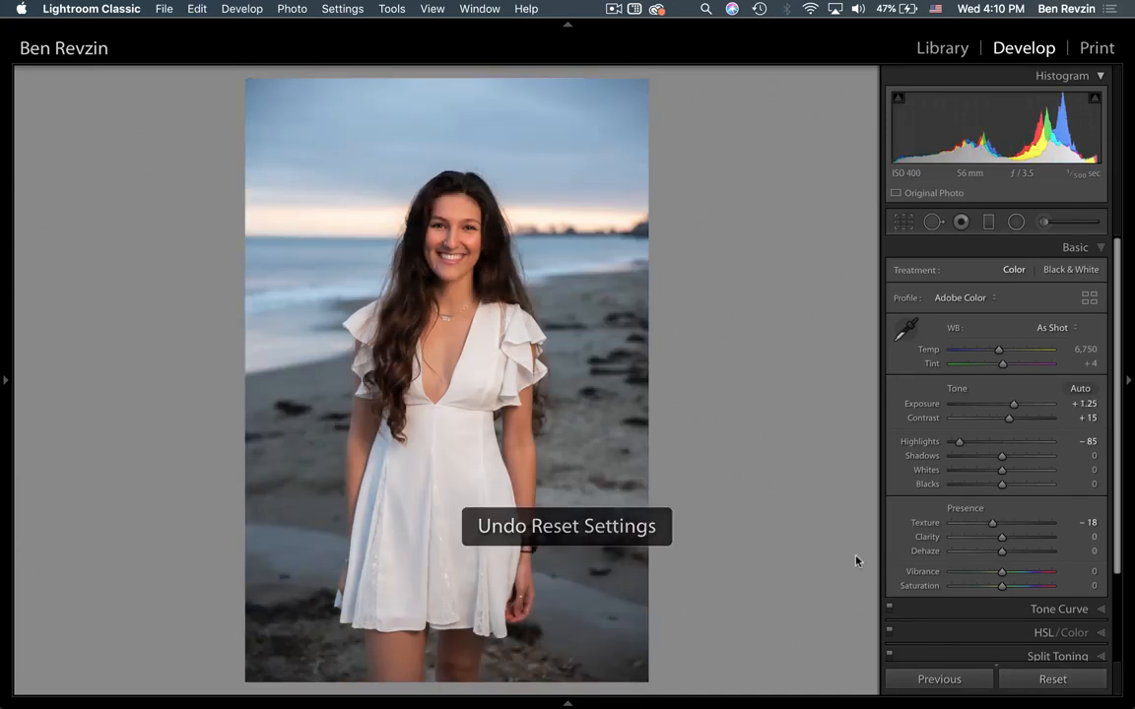
Open the man's graduation portrait from the library and zoom in on his face.
{"action": "key", "text": "g"}
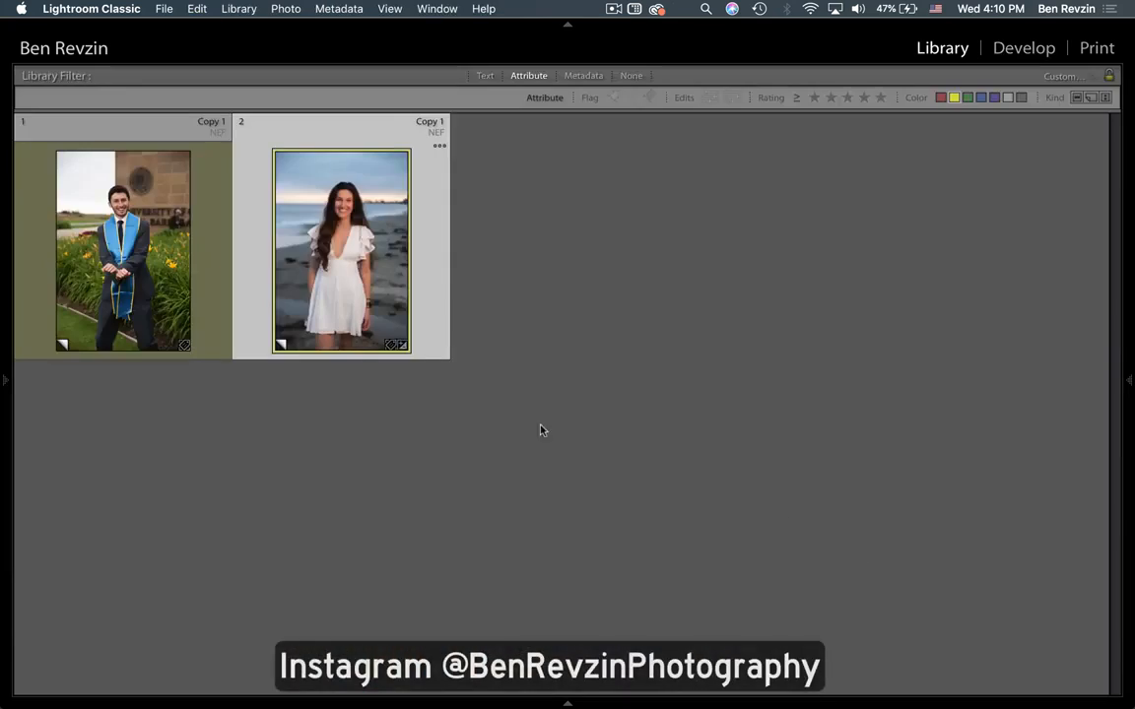
{"action": "double_click", "coordinate": [116, 259]}
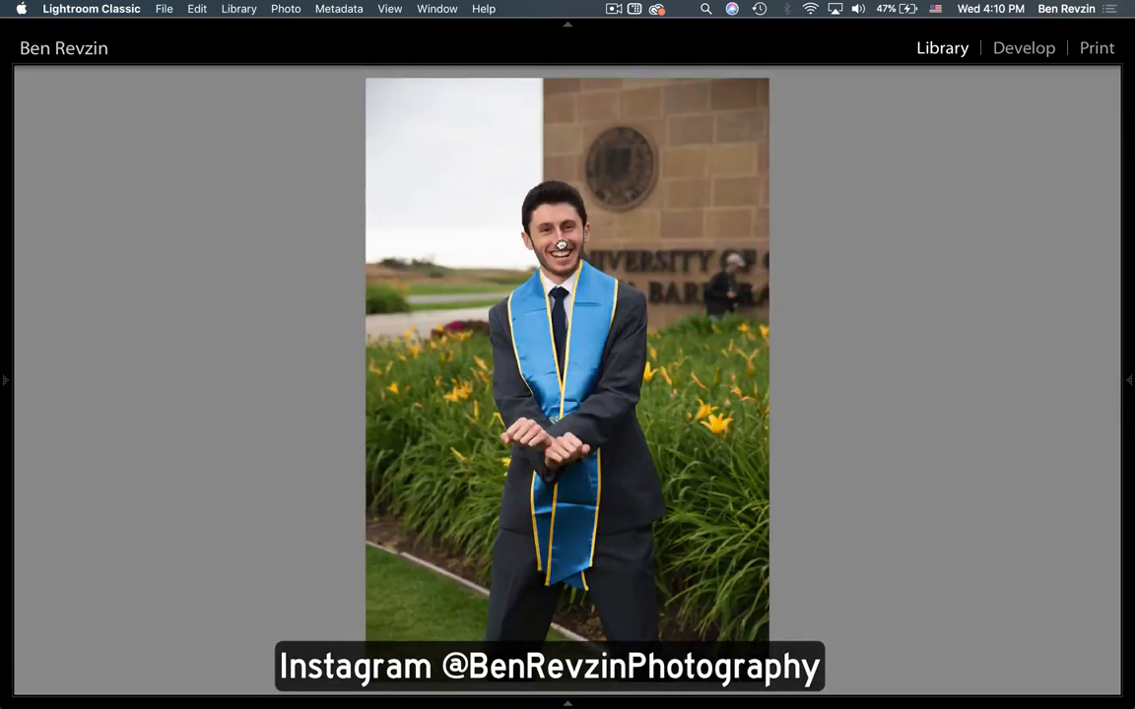
{"action": "left_click", "coordinate": [560, 245]}
{"action": "left_click_drag", "start_coordinate": [471, 255], "coordinate": [491, 315]}
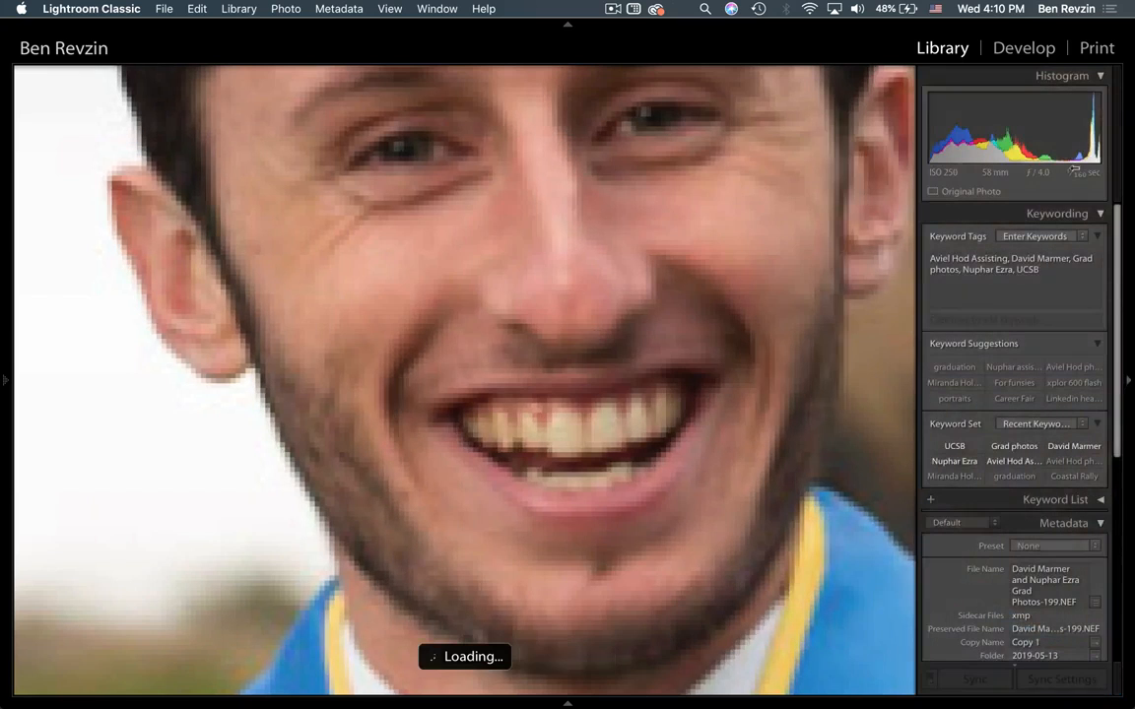
Open the graduation portrait for developing, try Texture at +38 on the face, and undo it.
{"action": "left_click", "coordinate": [1008, 48]}
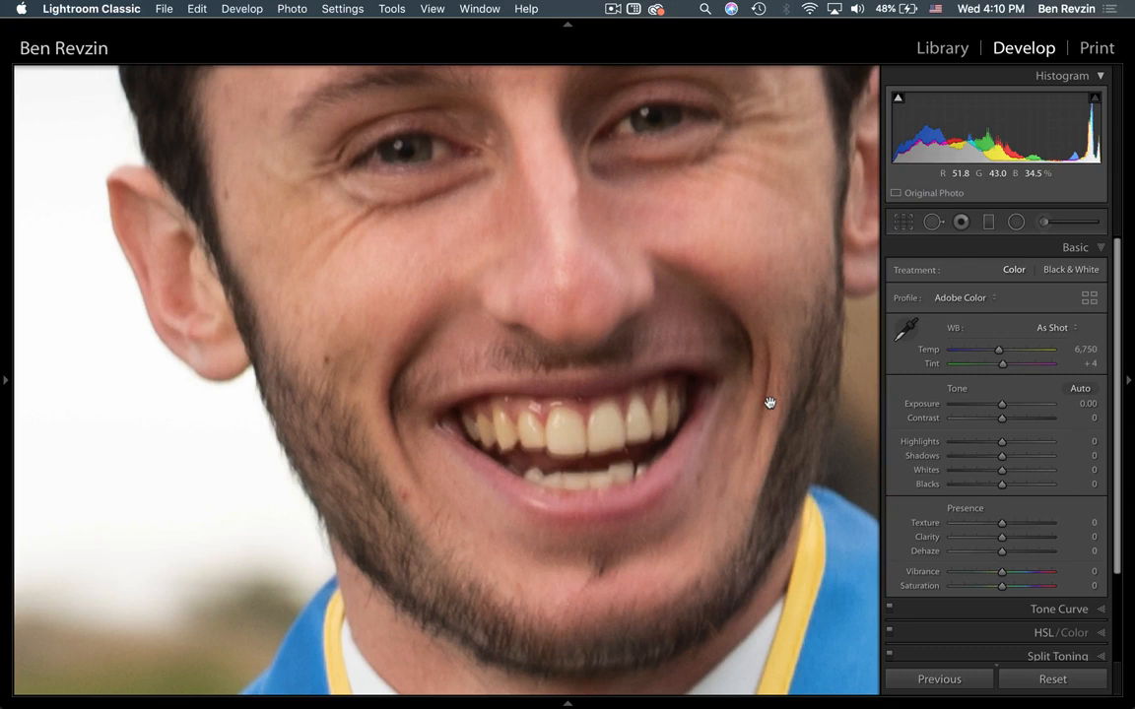
{"action": "left_click", "coordinate": [1022, 523]}
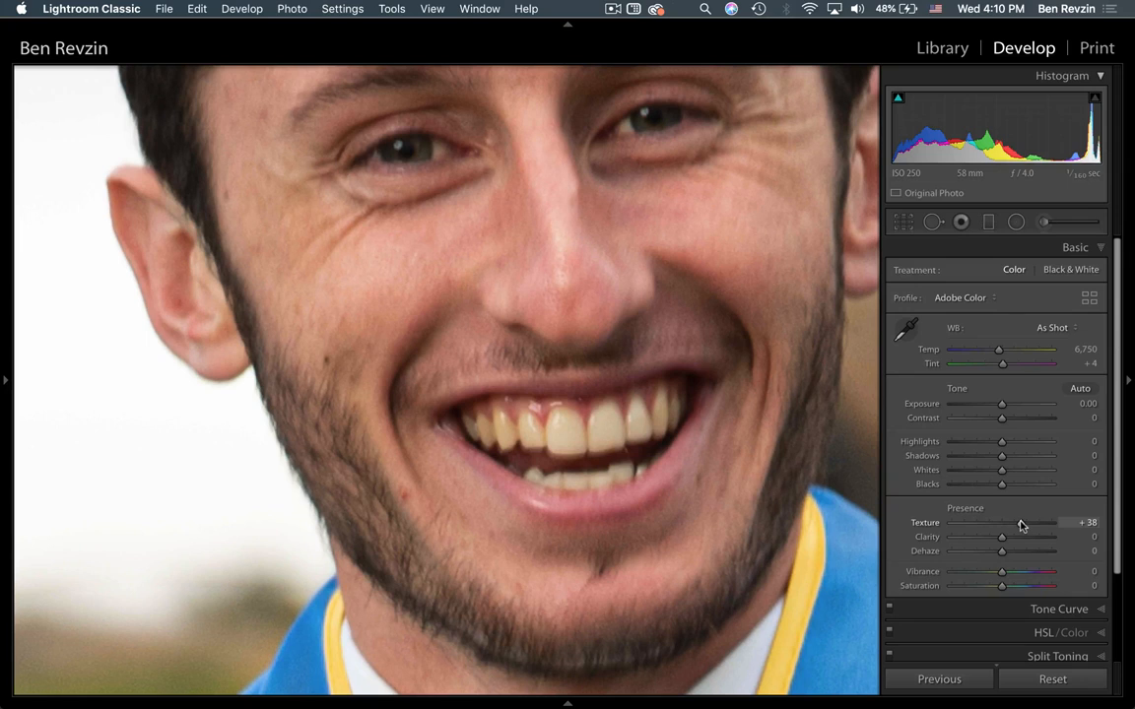
{"action": "key", "text": "super+z"}
Try Clarity at +38 on the face for comparison with Texture, and undo it.
{"action": "left_click", "coordinate": [1079, 536]}
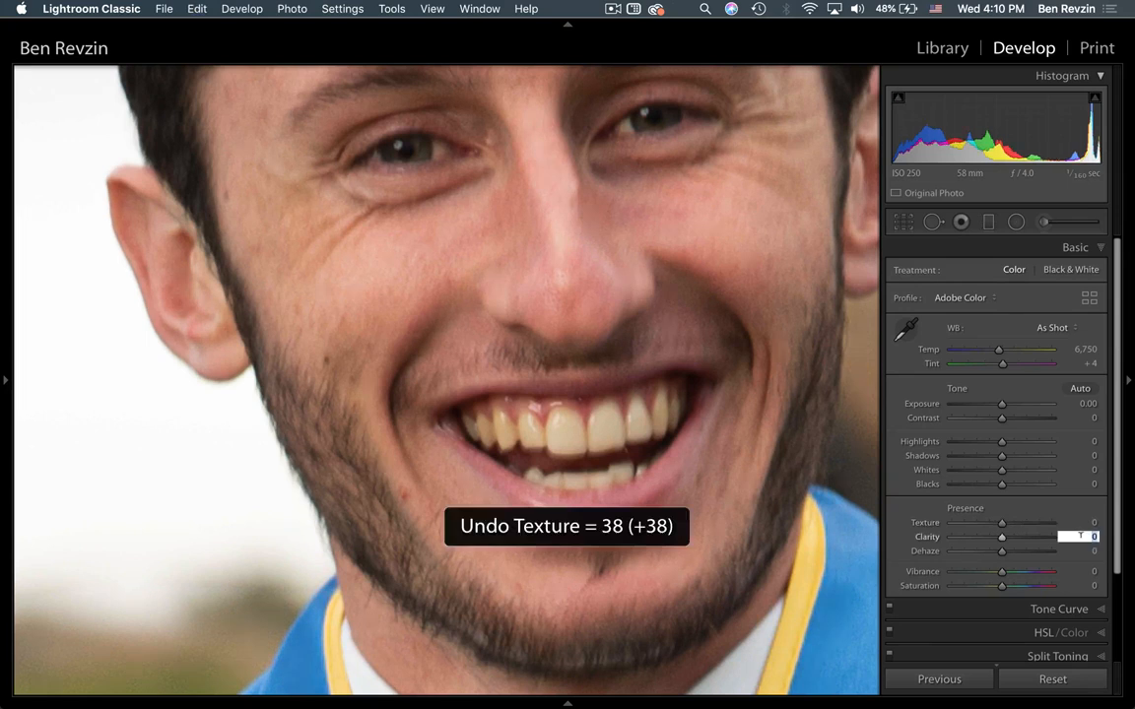
{"action": "type", "text": "38"}
{"action": "key", "text": "Return"}
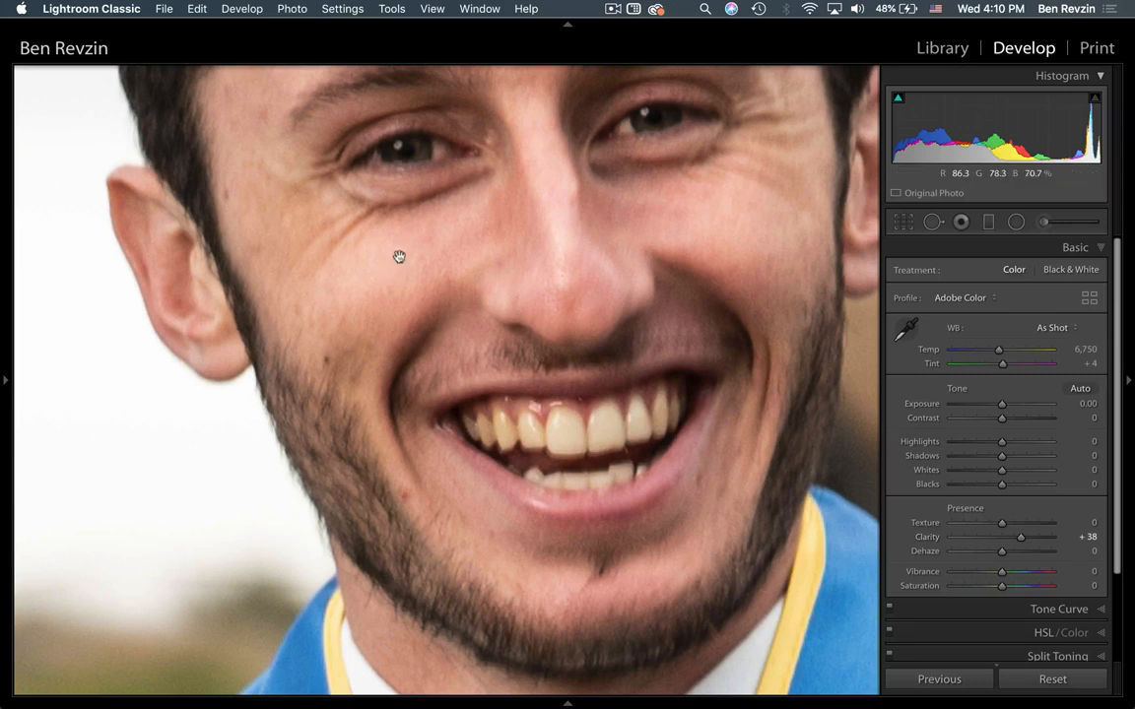
{"action": "key", "text": "super+z"}
Try Texture at +57 and −8 on the face, and test Clarity at −55 before undoing the Clarity change.
{"action": "left_click", "coordinate": [1028, 523]}
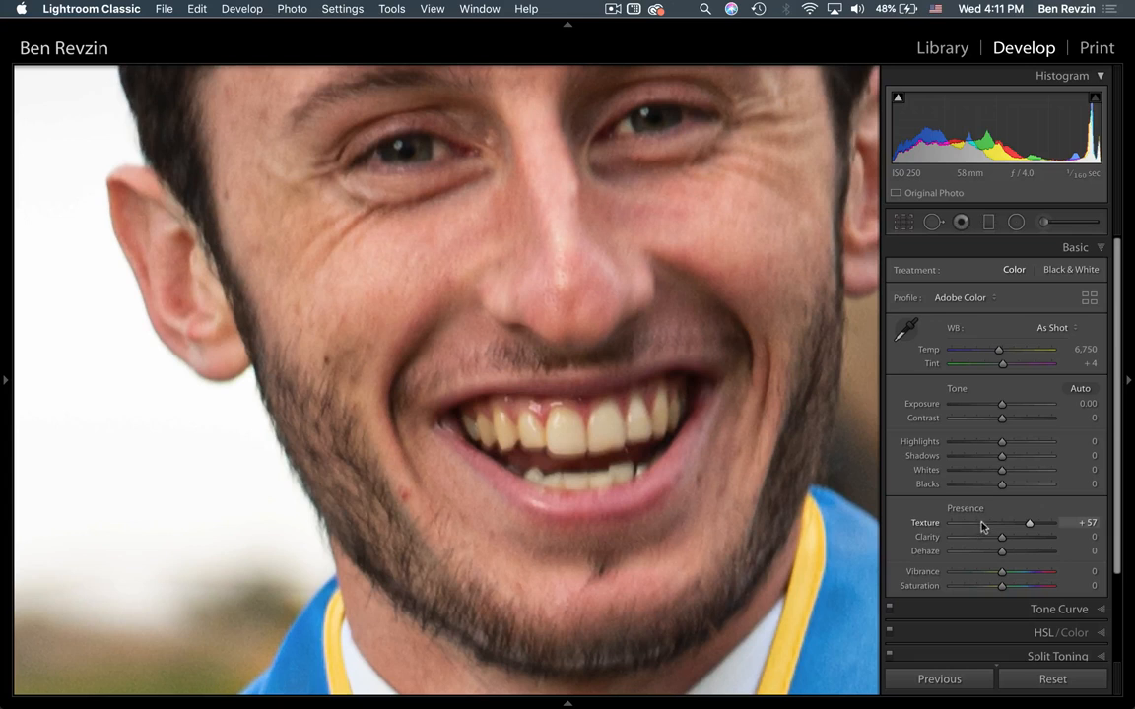
{"action": "left_click_drag", "start_coordinate": [982, 527], "coordinate": [998, 529]}
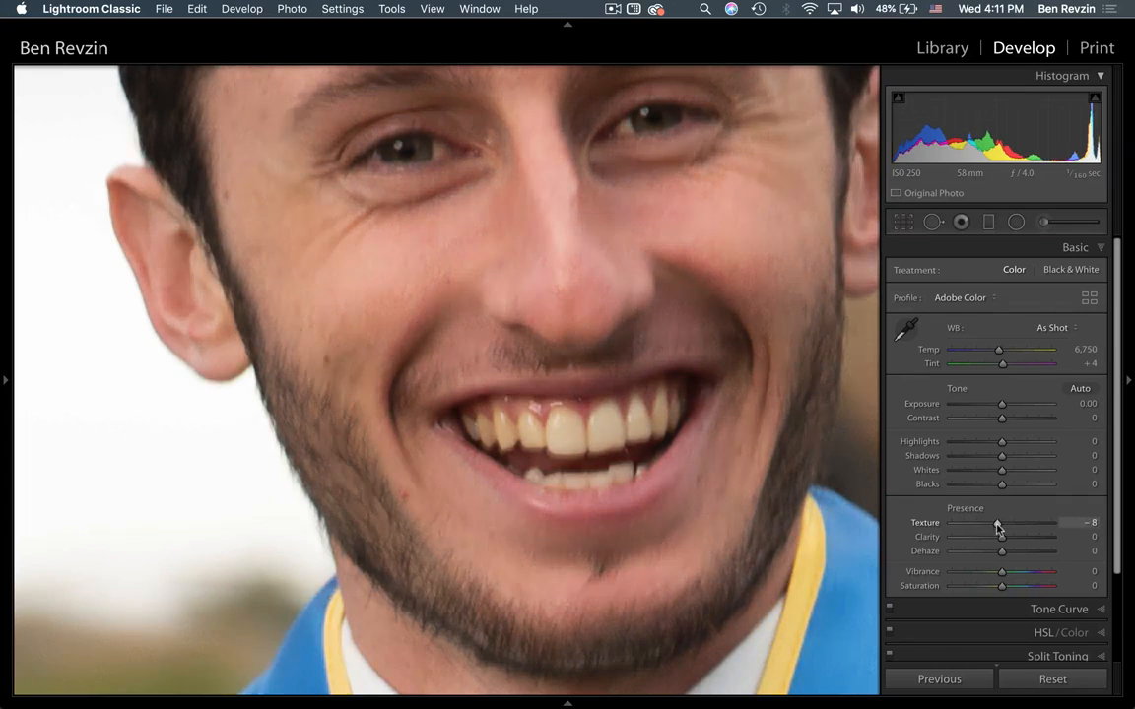
{"action": "scroll", "coordinate": [335, 466], "scroll_direction": "right", "scroll_amount": 3}
{"action": "scroll", "coordinate": [335, 466], "scroll_direction": "down", "scroll_amount": 2}
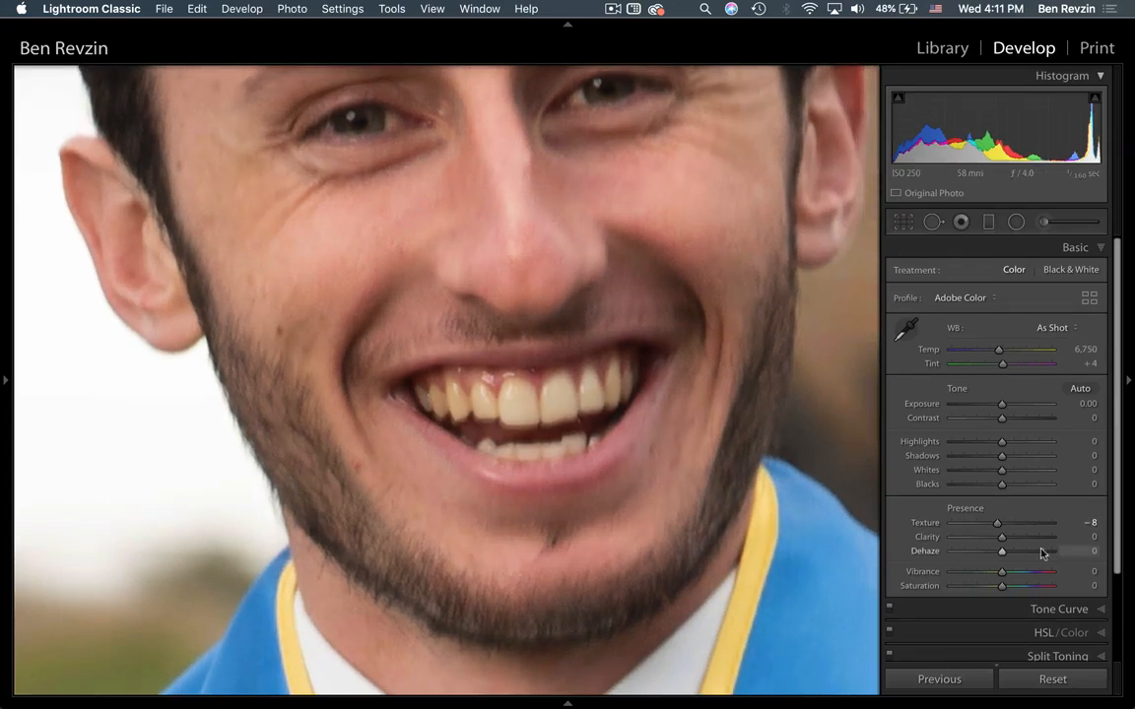
{"action": "left_click_drag", "start_coordinate": [980, 540], "coordinate": [973, 540]}
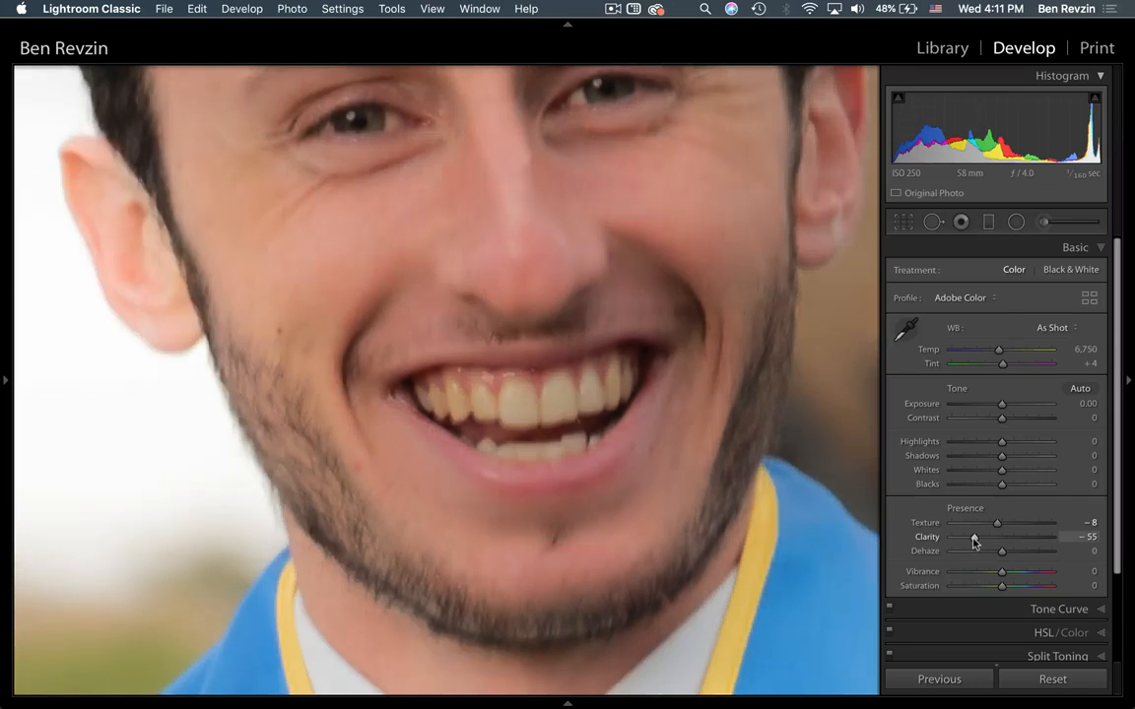
{"action": "key", "text": "super+z"}
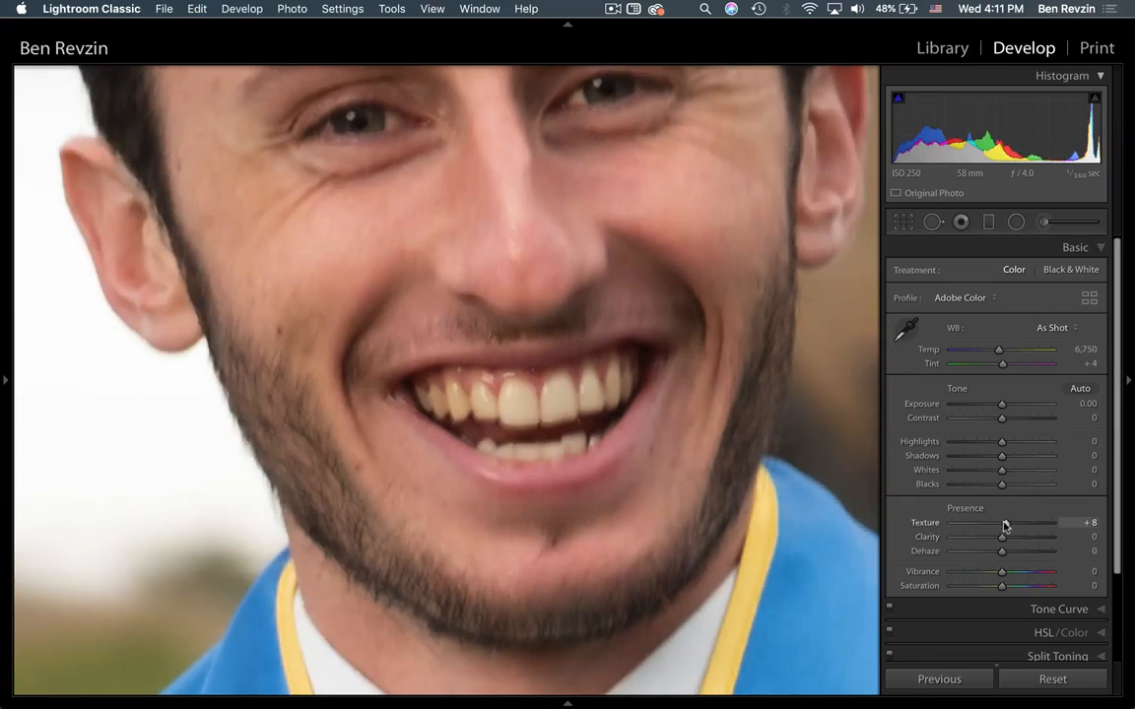
Set the portrait's Texture to +12, Exposure to +0.25 and Contrast to +16.
{"action": "left_click_drag", "start_coordinate": [1005, 525], "coordinate": [1008, 527]}
{"action": "left_click", "coordinate": [640, 395]}
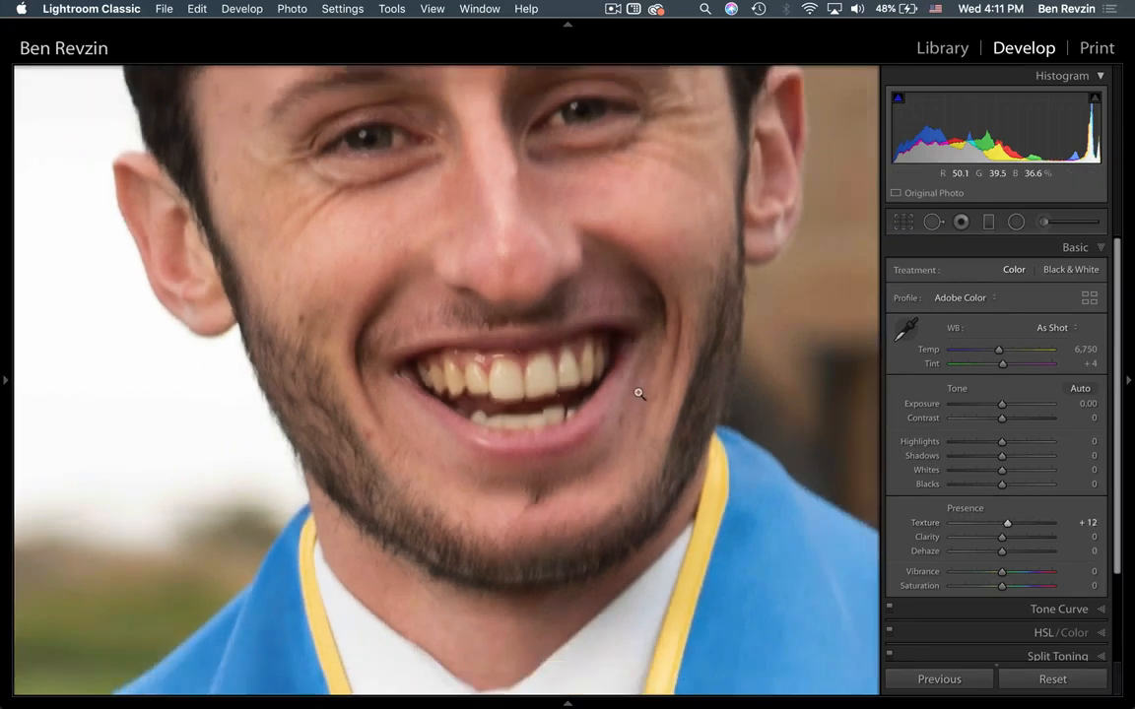
{"action": "left_click_drag", "start_coordinate": [1000, 404], "coordinate": [1004, 405]}
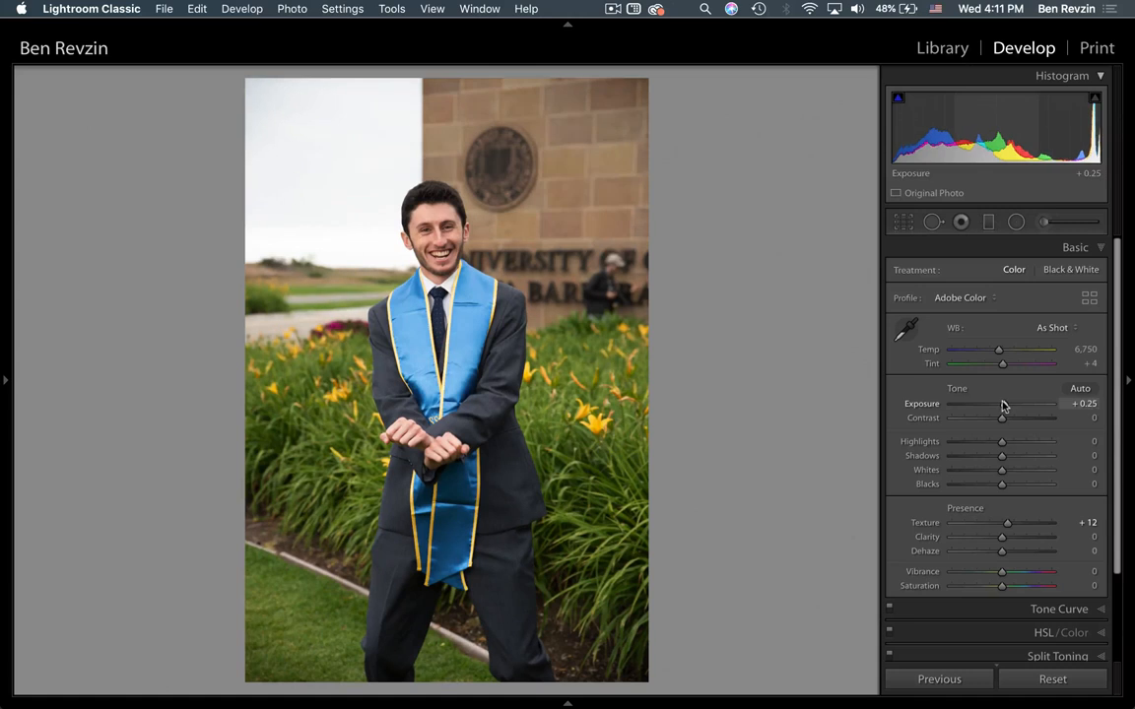
{"action": "left_click", "coordinate": [1009, 420]}
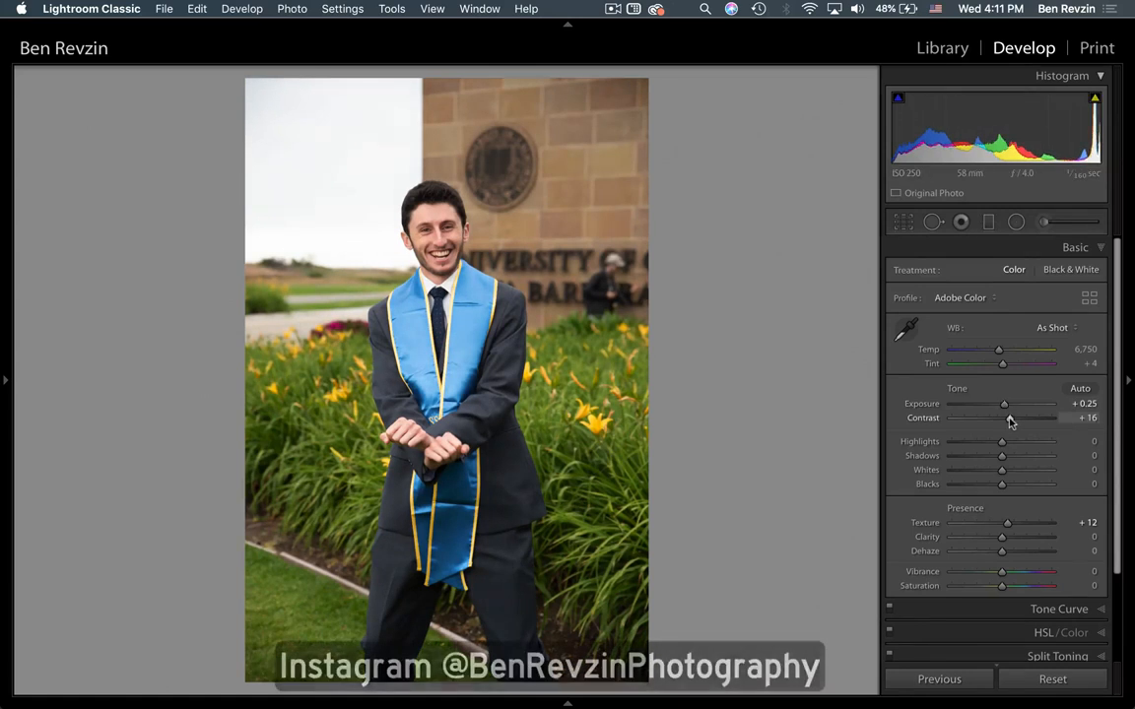
Set the Sharpening Amount to 82 and Masking to 83.
{"action": "scroll", "coordinate": [1008, 417], "scroll_direction": "down", "scroll_amount": 3}
{"action": "left_click", "coordinate": [1072, 568]}
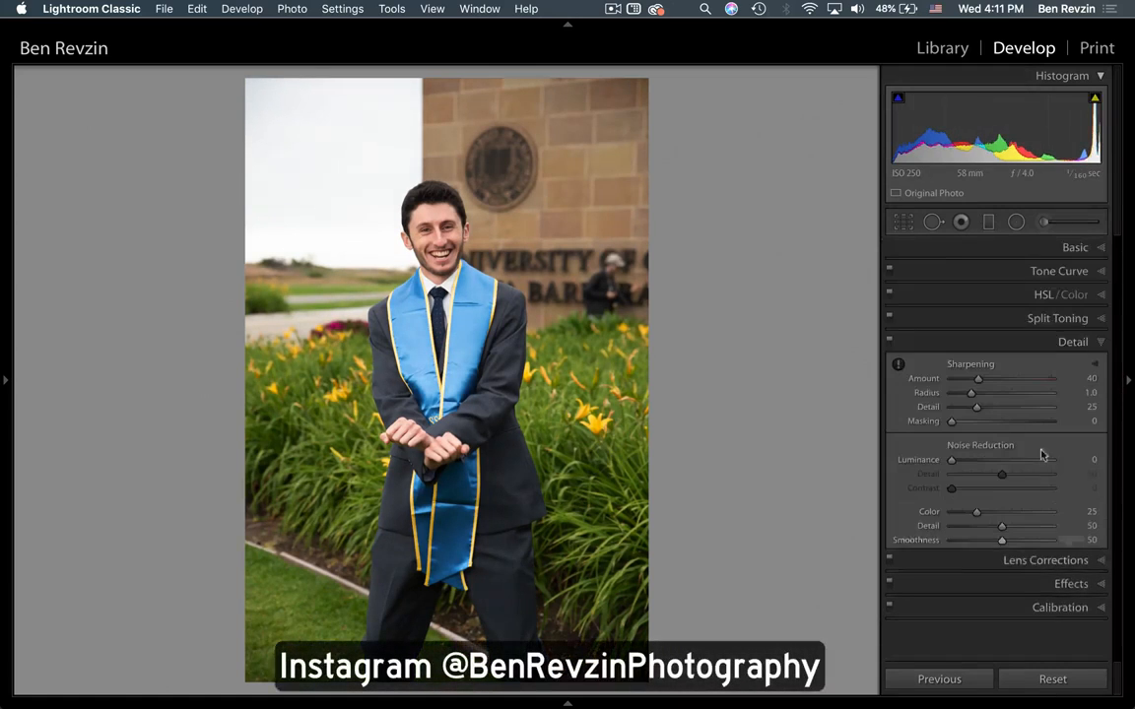
{"action": "left_click_drag", "start_coordinate": [1020, 422], "coordinate": [1033, 422]}
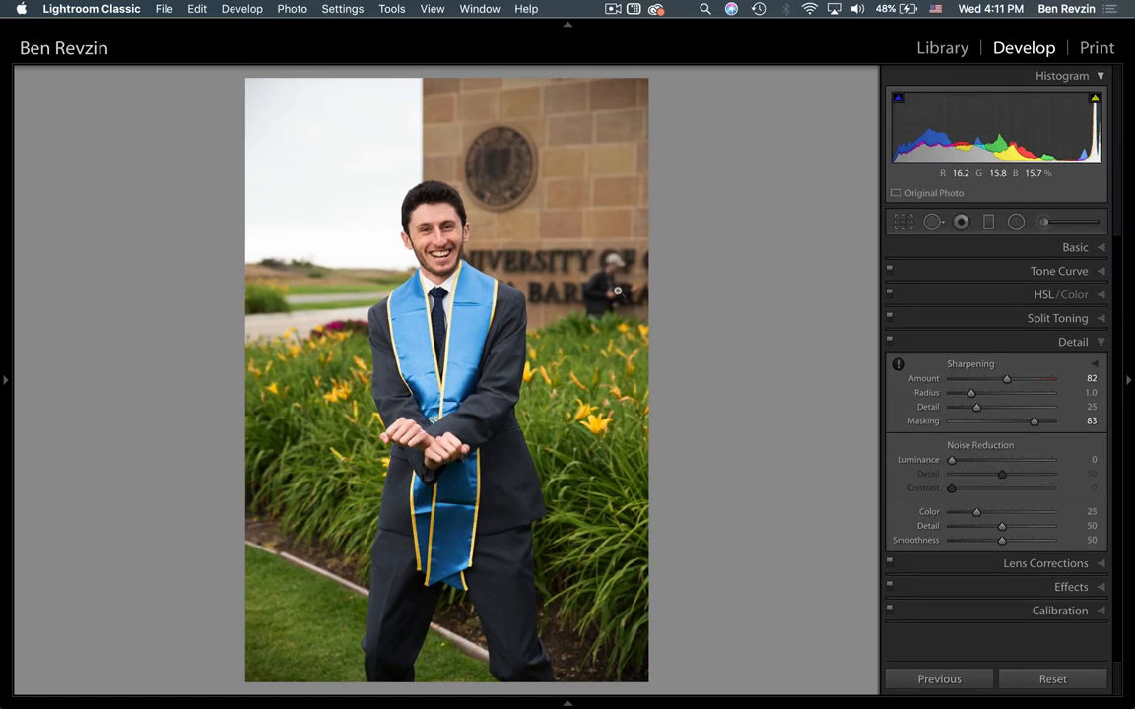
Crop the portrait at its original aspect ratio, tightly around the man from above his head to his upper thighs.
{"action": "key", "text": "r"}
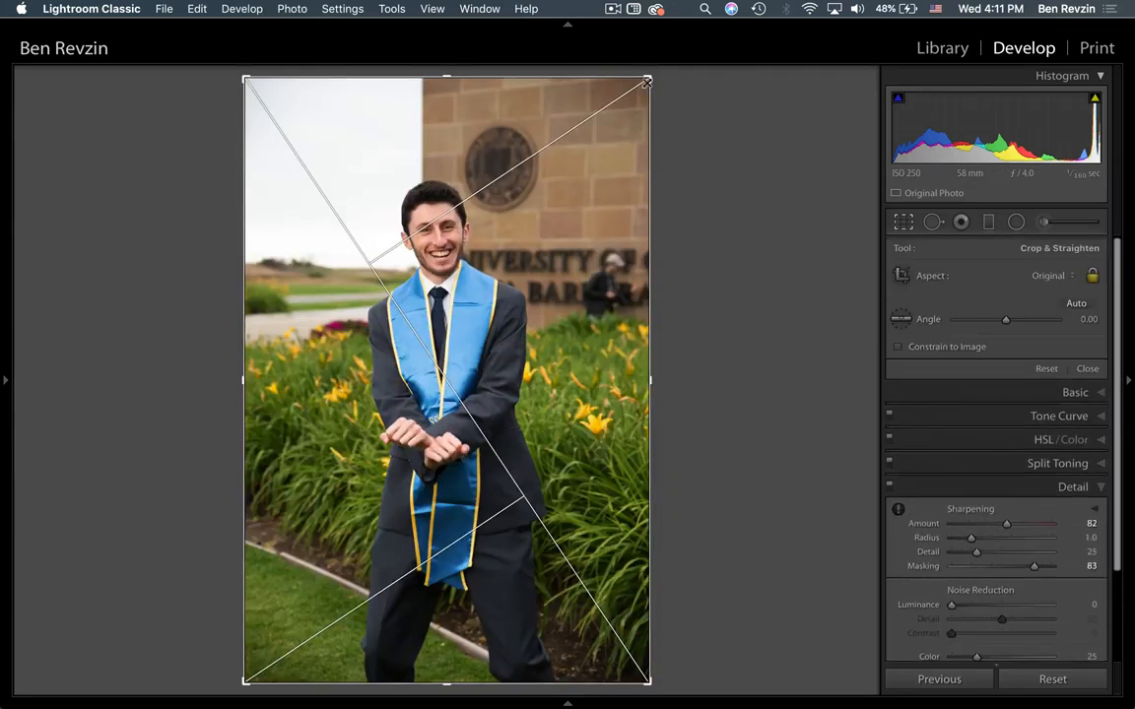
{"action": "left_click_drag", "start_coordinate": [650, 79], "coordinate": [629, 164]}
{"action": "left_click_drag", "start_coordinate": [509, 294], "coordinate": [464, 369]}
{"action": "left_click_drag", "start_coordinate": [591, 164], "coordinate": [579, 181]}
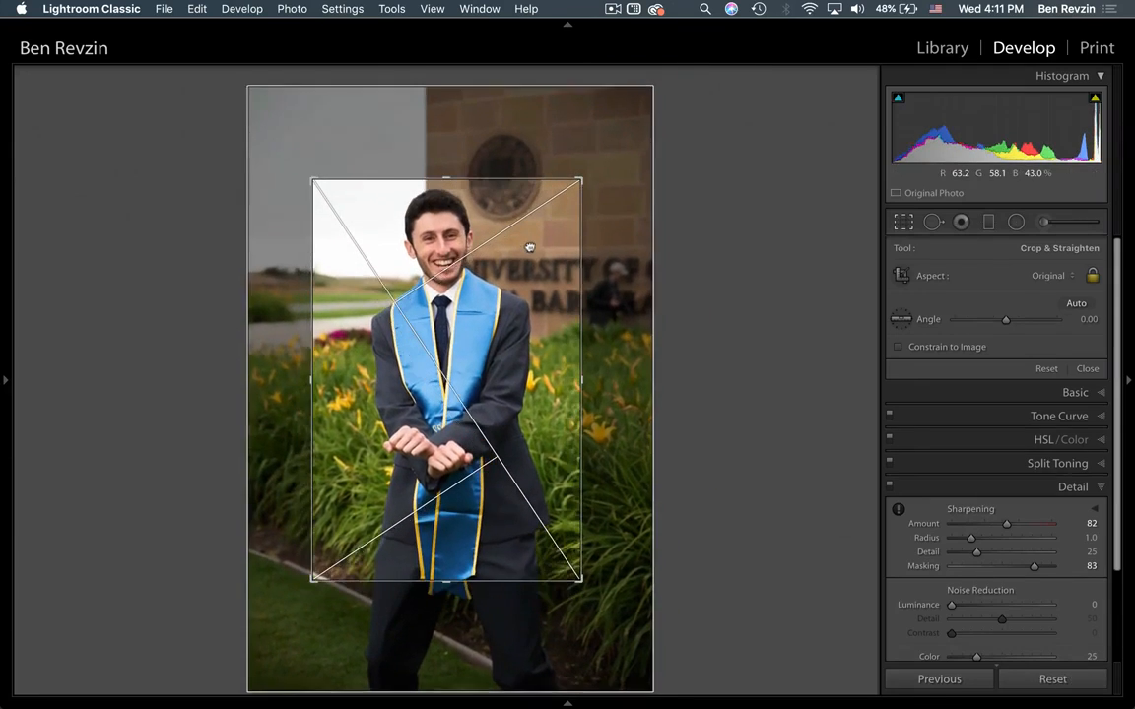
{"action": "key", "text": "r"}
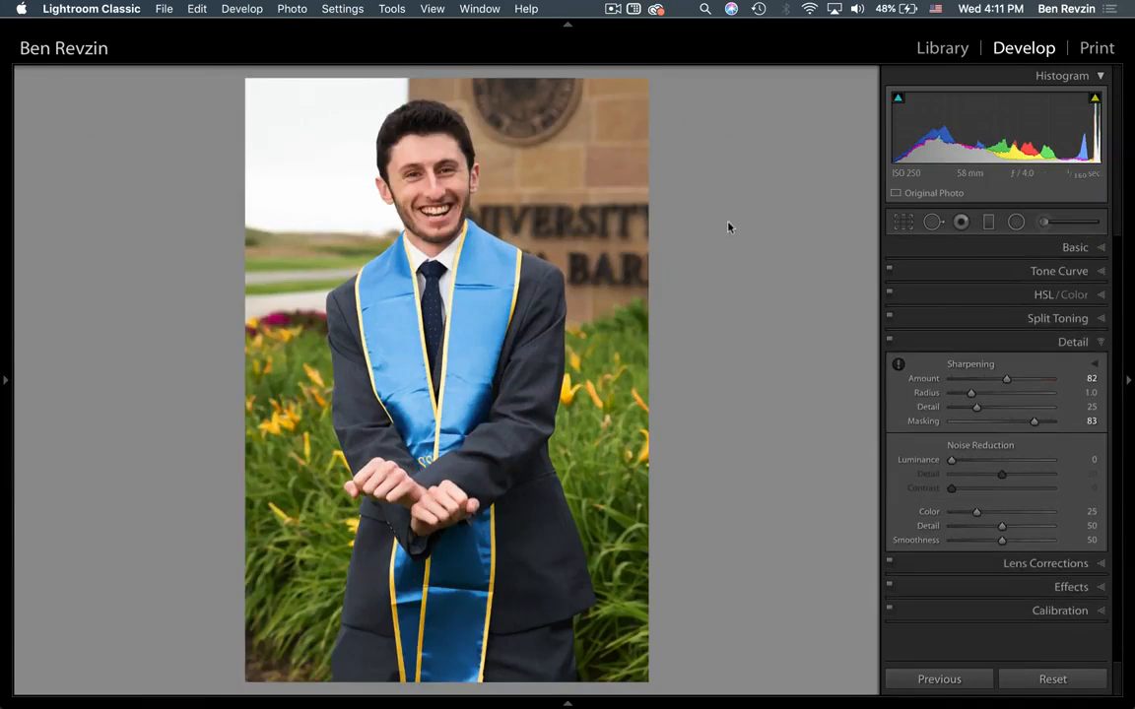
View the cropped portrait full screen, and reset all develop settings to see the original before undoing the reset.
{"action": "key", "text": "f"}
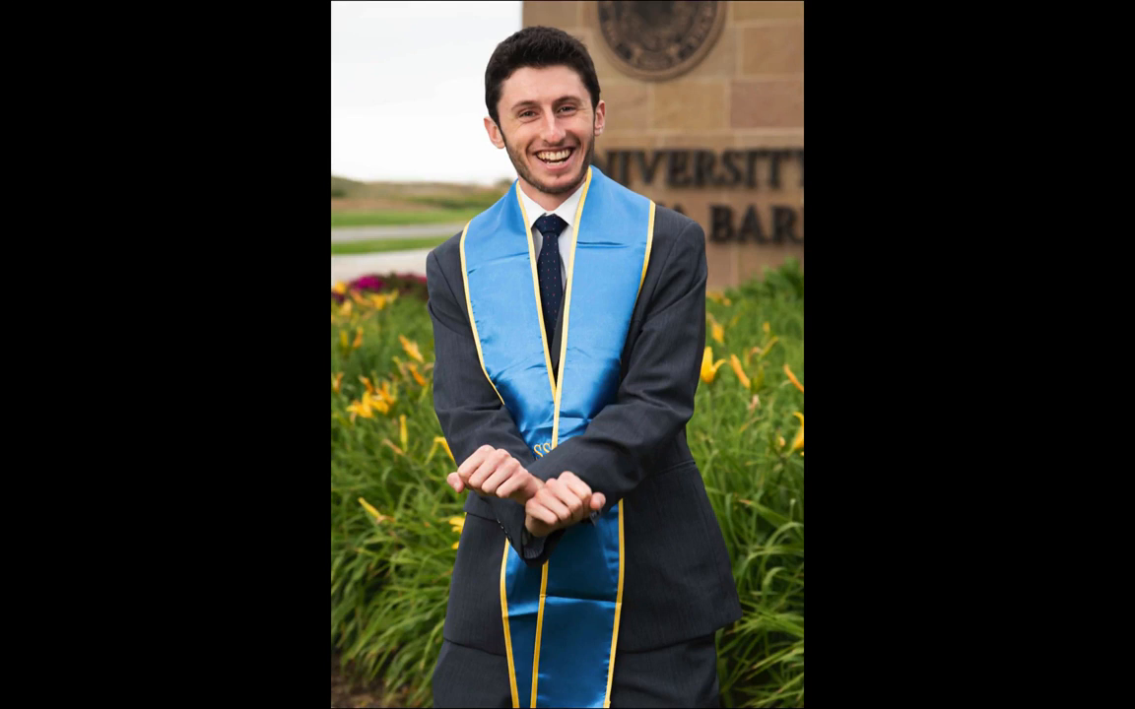
{"action": "key", "text": "f"}
{"action": "left_click", "coordinate": [1057, 681]}
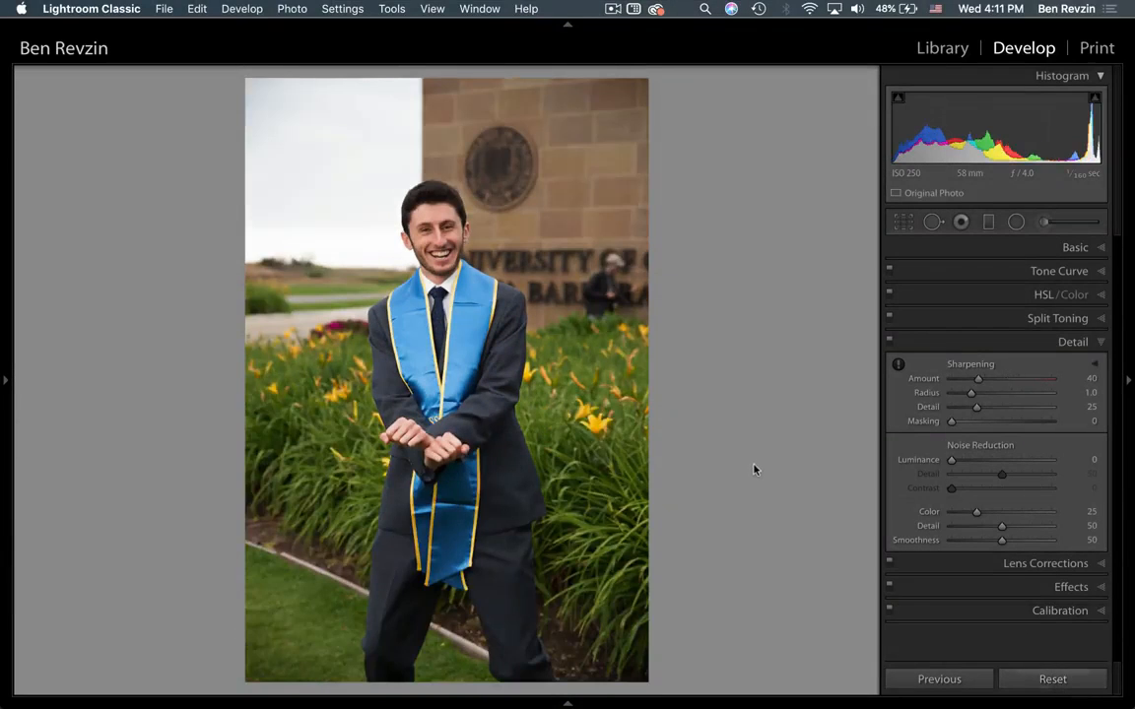
{"action": "key", "text": "super+z"}
Inspect the edited face up close and return to the whole portrait.
{"action": "left_click", "coordinate": [412, 174]}
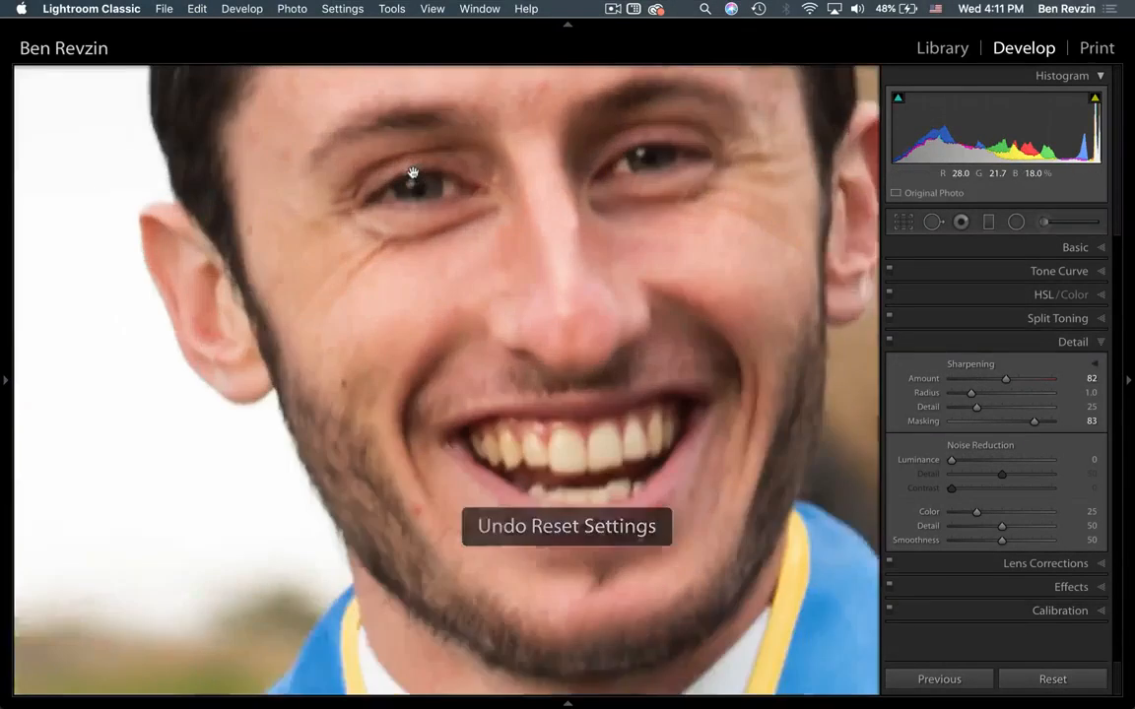
{"action": "left_click_drag", "start_coordinate": [522, 394], "coordinate": [469, 352]}
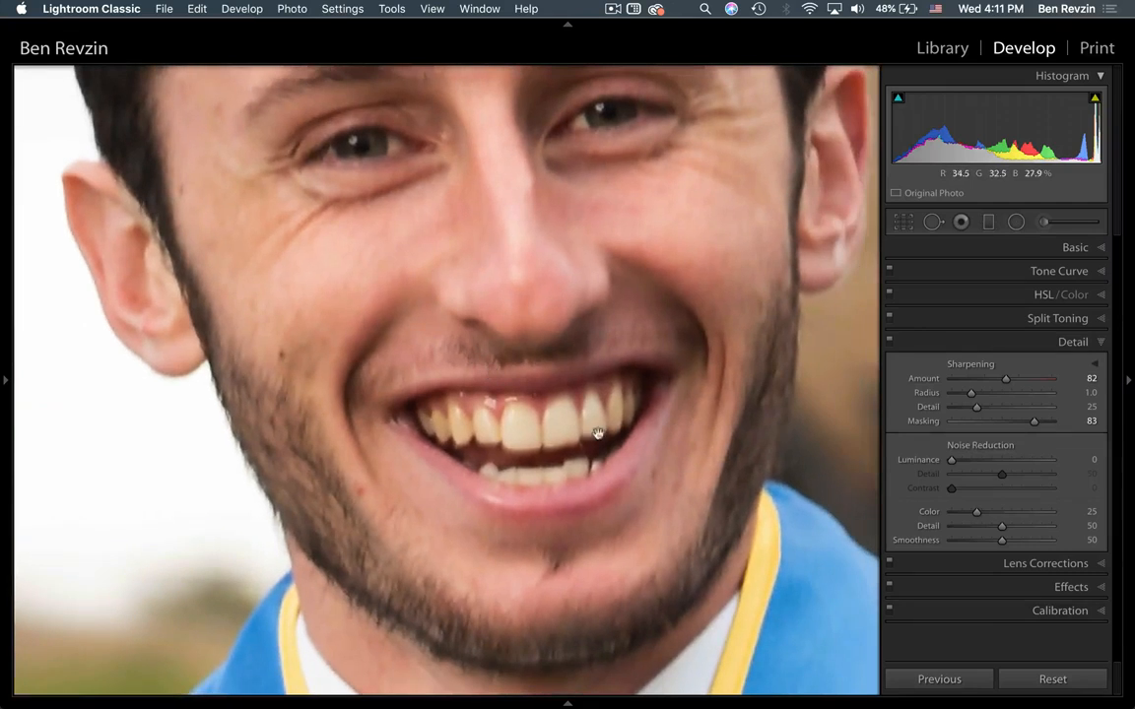
{"action": "left_click", "coordinate": [597, 434]}
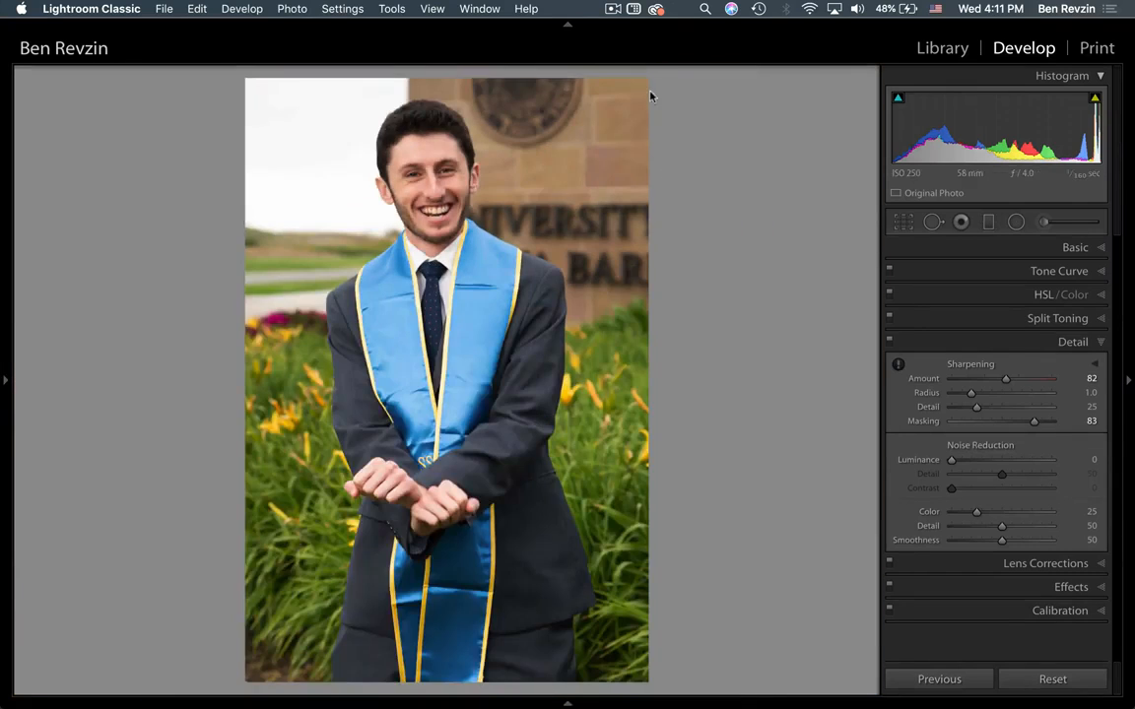
Compare Texture at +85, +32 and −18 on the cropped portrait, checking the face up close, and set it to +21.
{"action": "left_click", "coordinate": [1084, 248]}
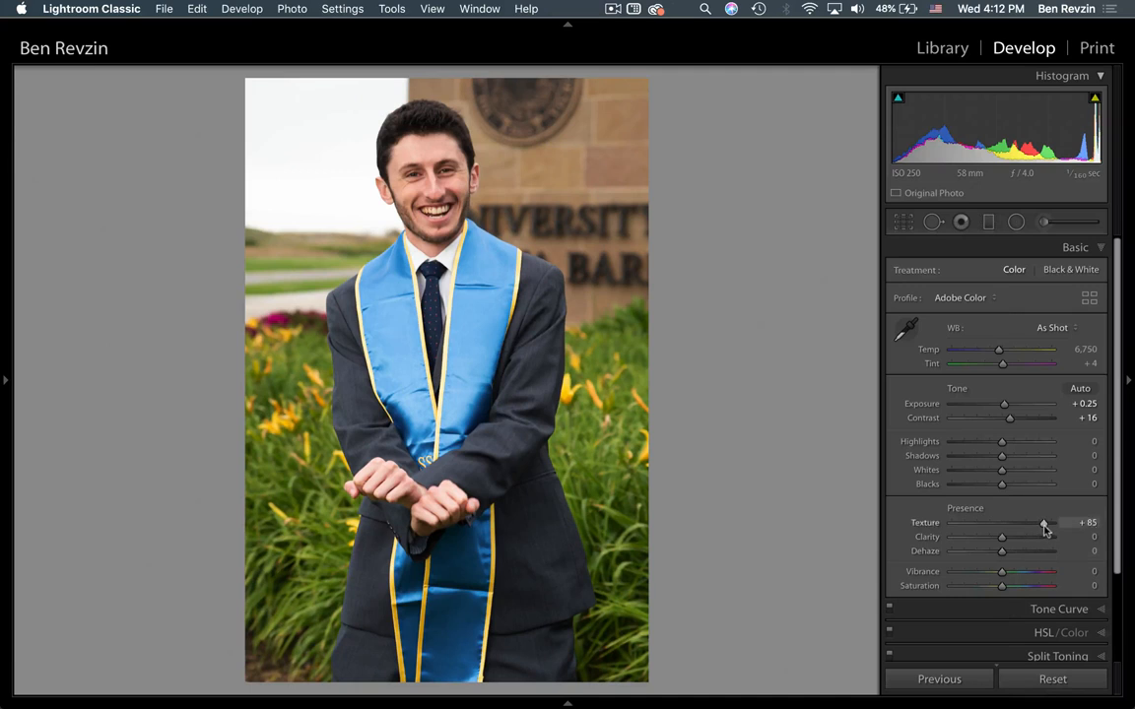
{"action": "left_click_drag", "start_coordinate": [1044, 530], "coordinate": [1015, 532]}
{"action": "left_click", "coordinate": [403, 157]}
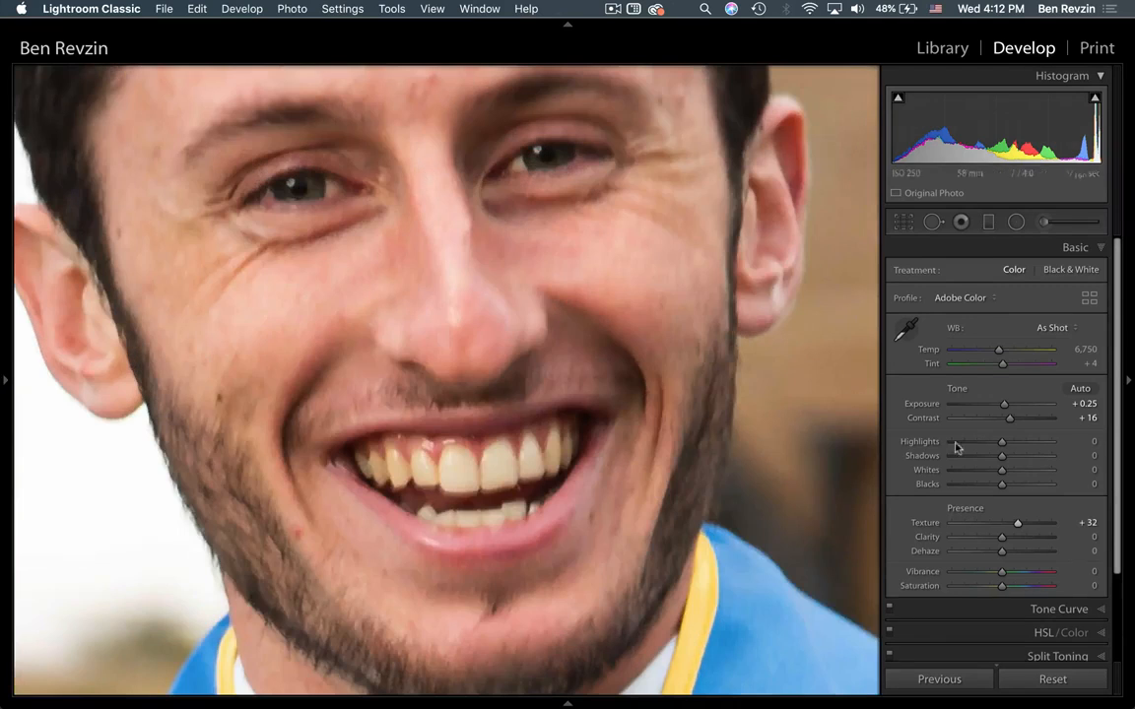
{"action": "left_click_drag", "start_coordinate": [1001, 524], "coordinate": [993, 525]}
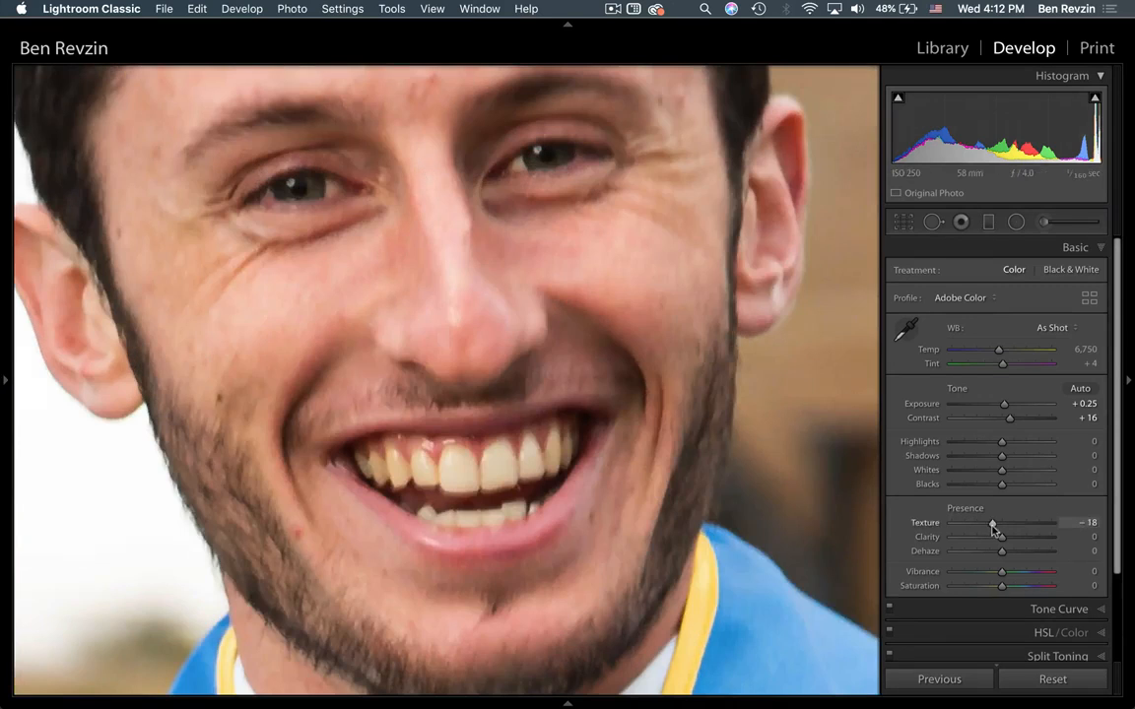
{"action": "left_click", "coordinate": [510, 367]}
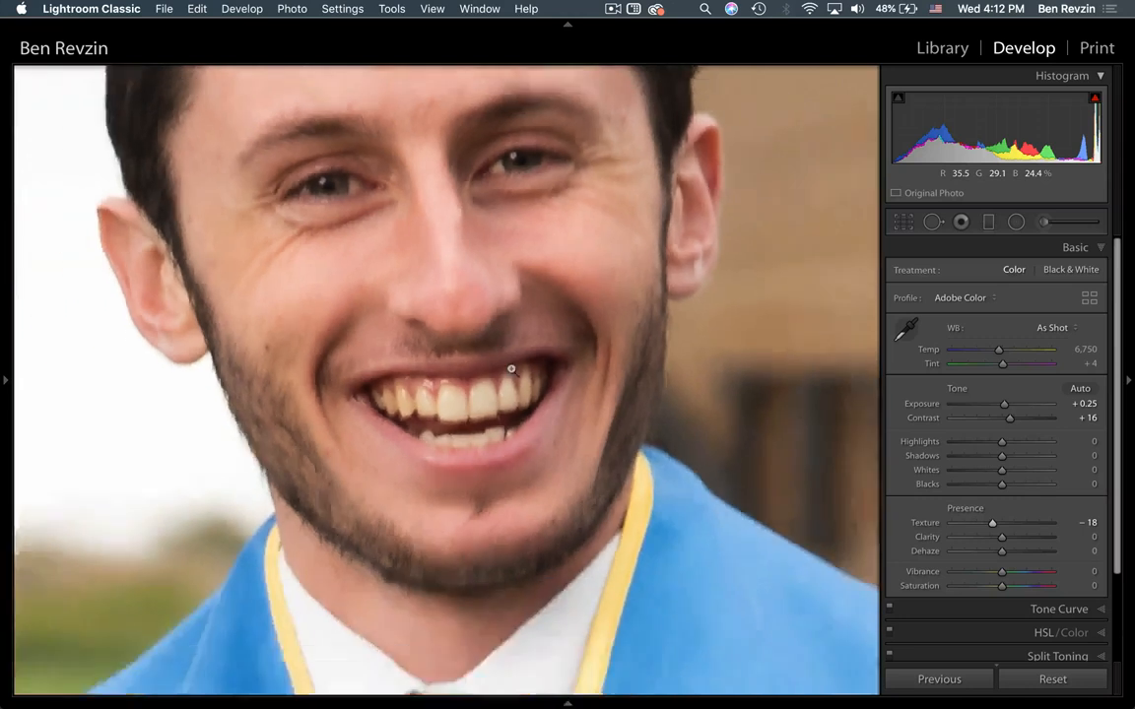
{"action": "left_click", "coordinate": [1014, 524]}
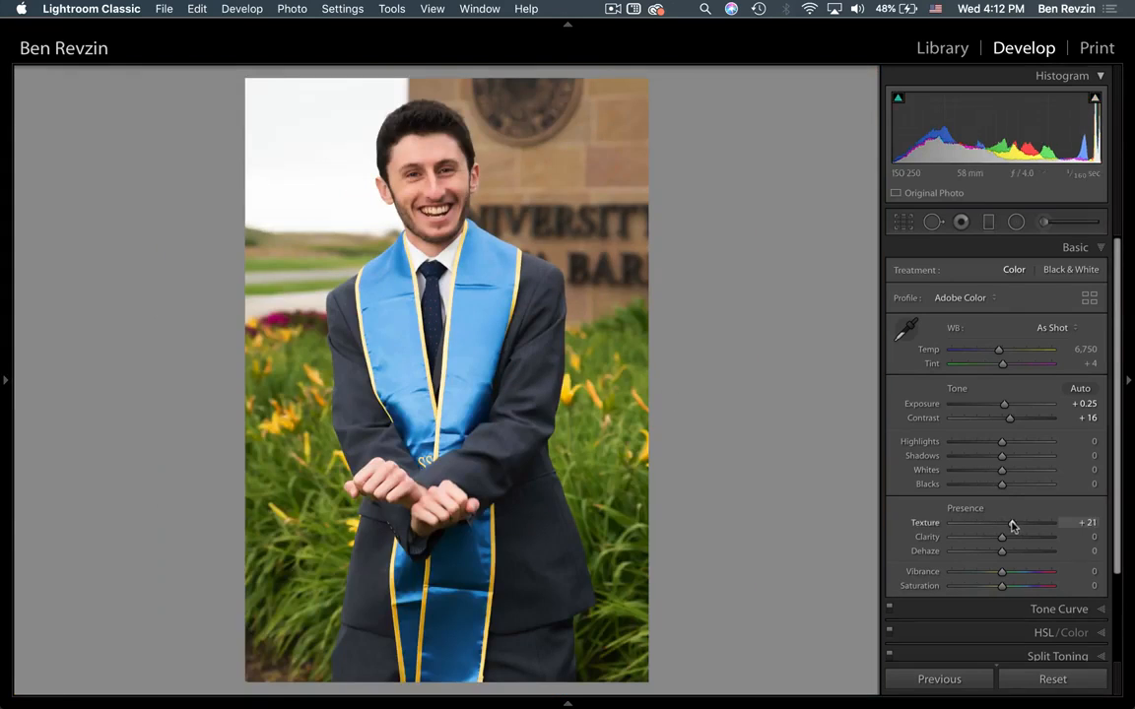